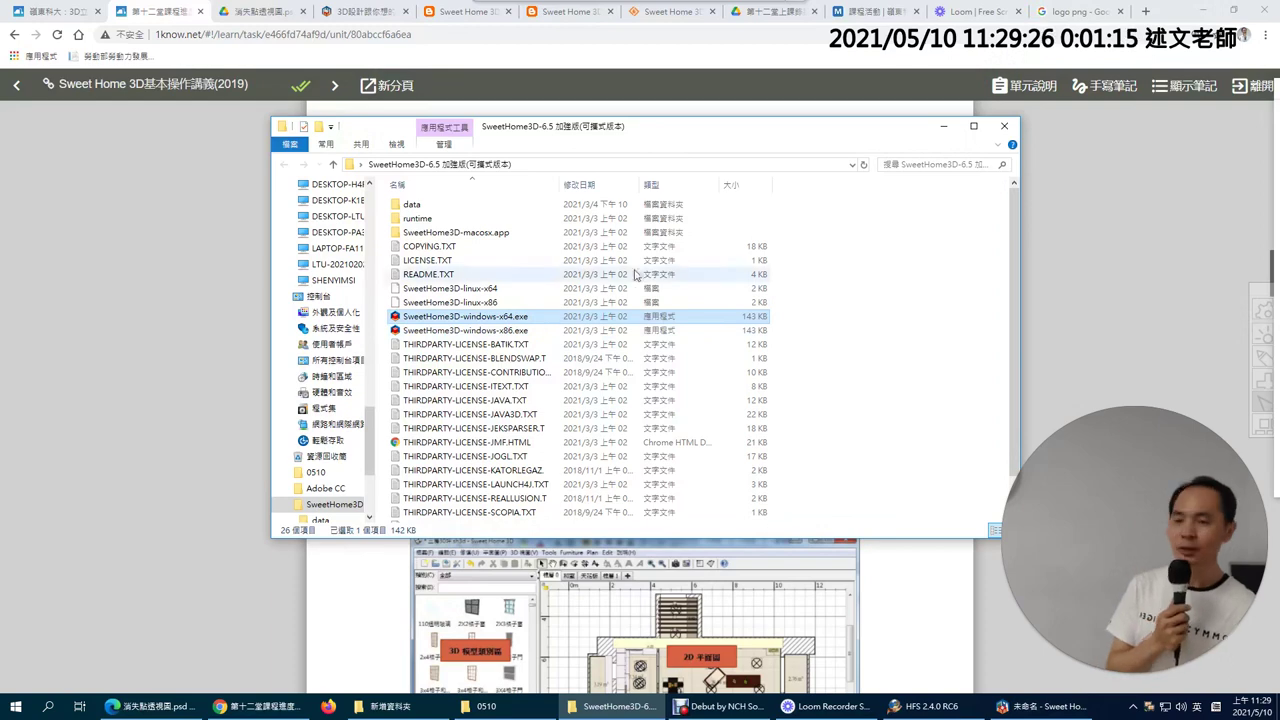
Show the handout's supported 3D model formats, mark the four-format list with a line and underline the *.OBJ entry
click(943, 127)
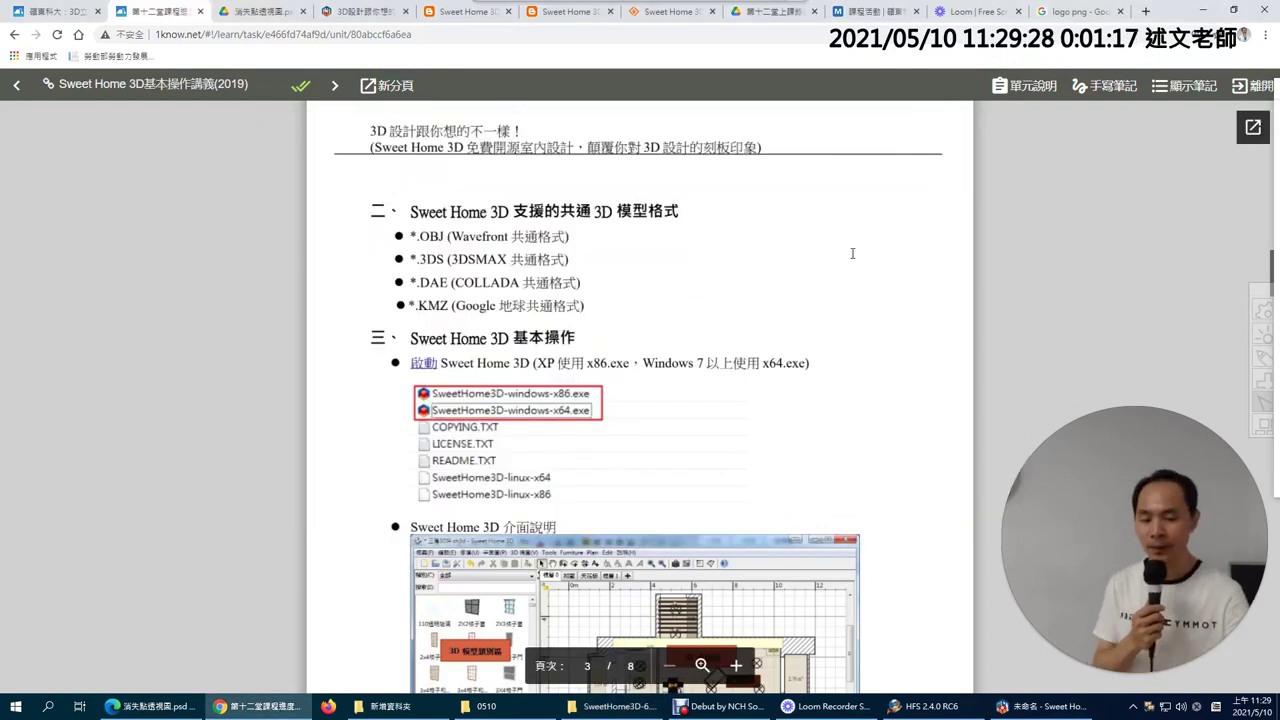
scroll(700, 290, down, 1)
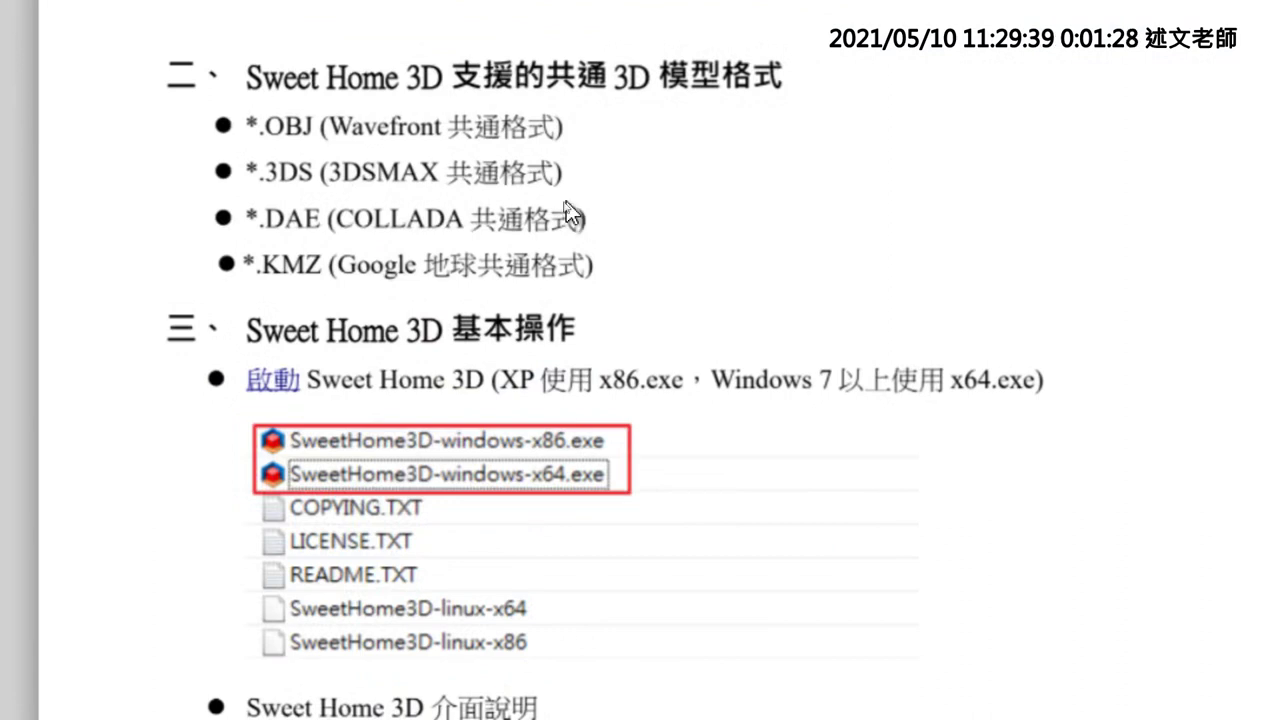
drag(234, 96, 239, 280)
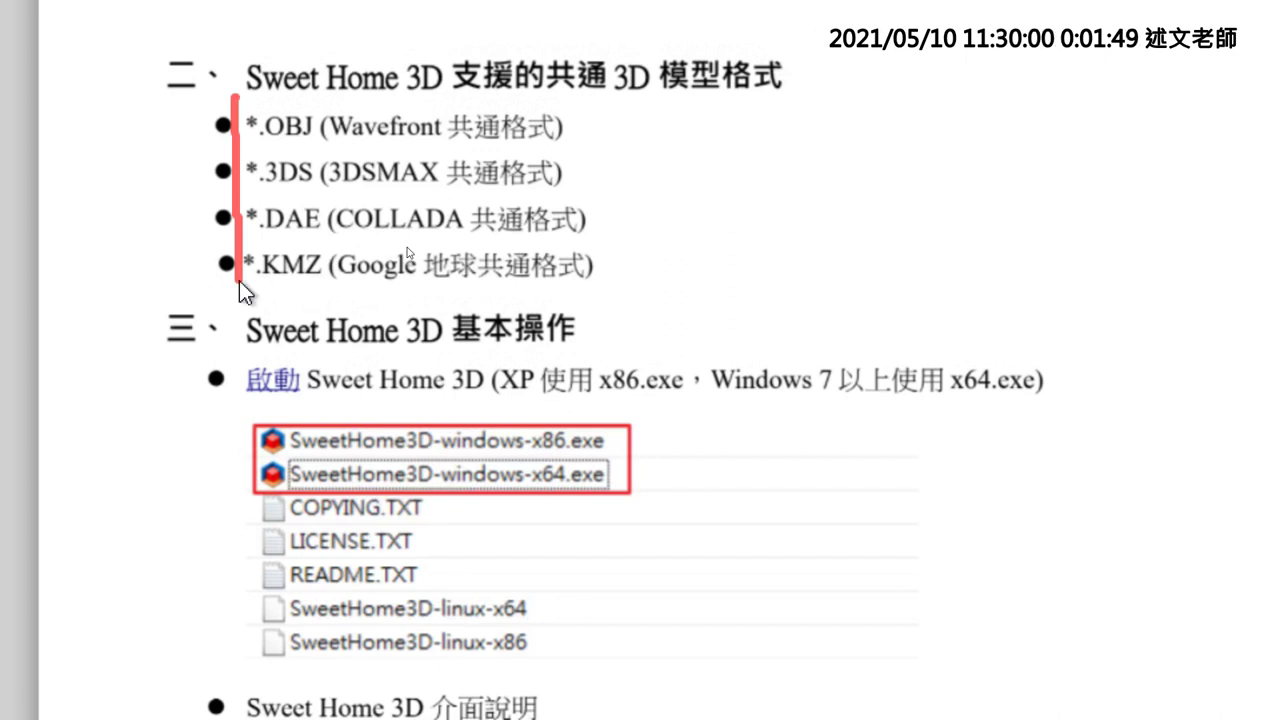
drag(254, 142, 305, 146)
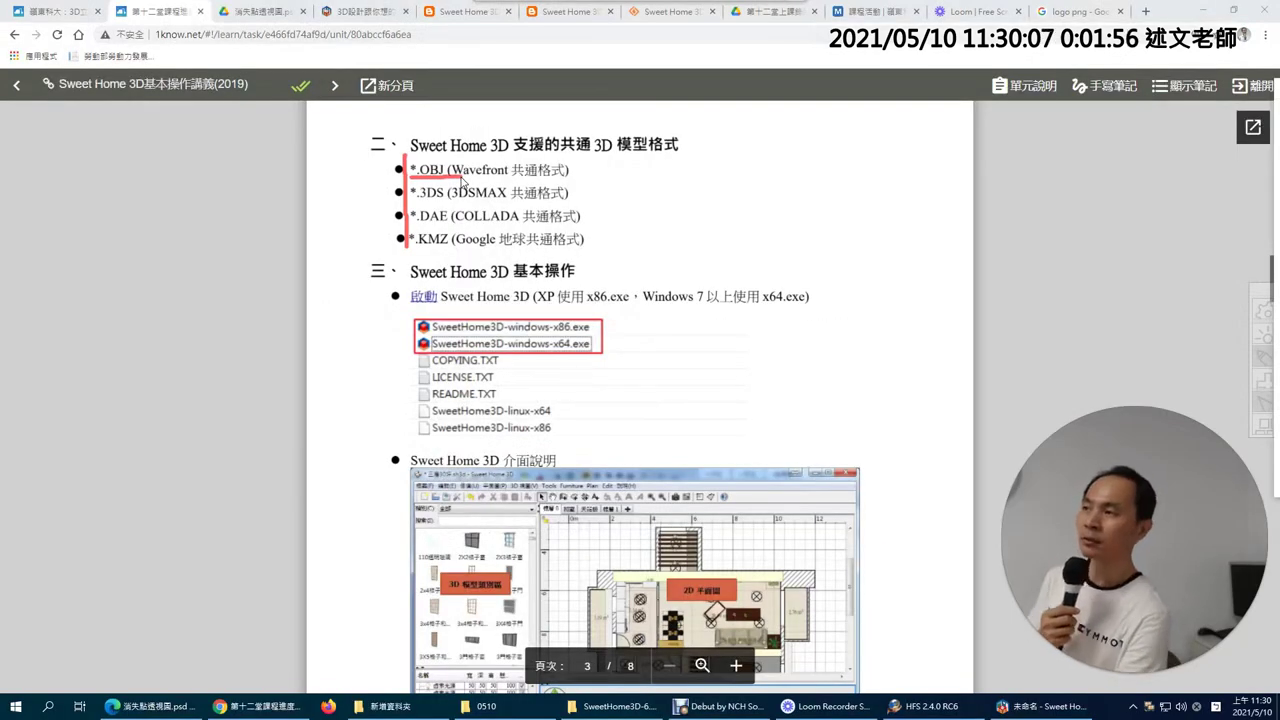
key(Escape)
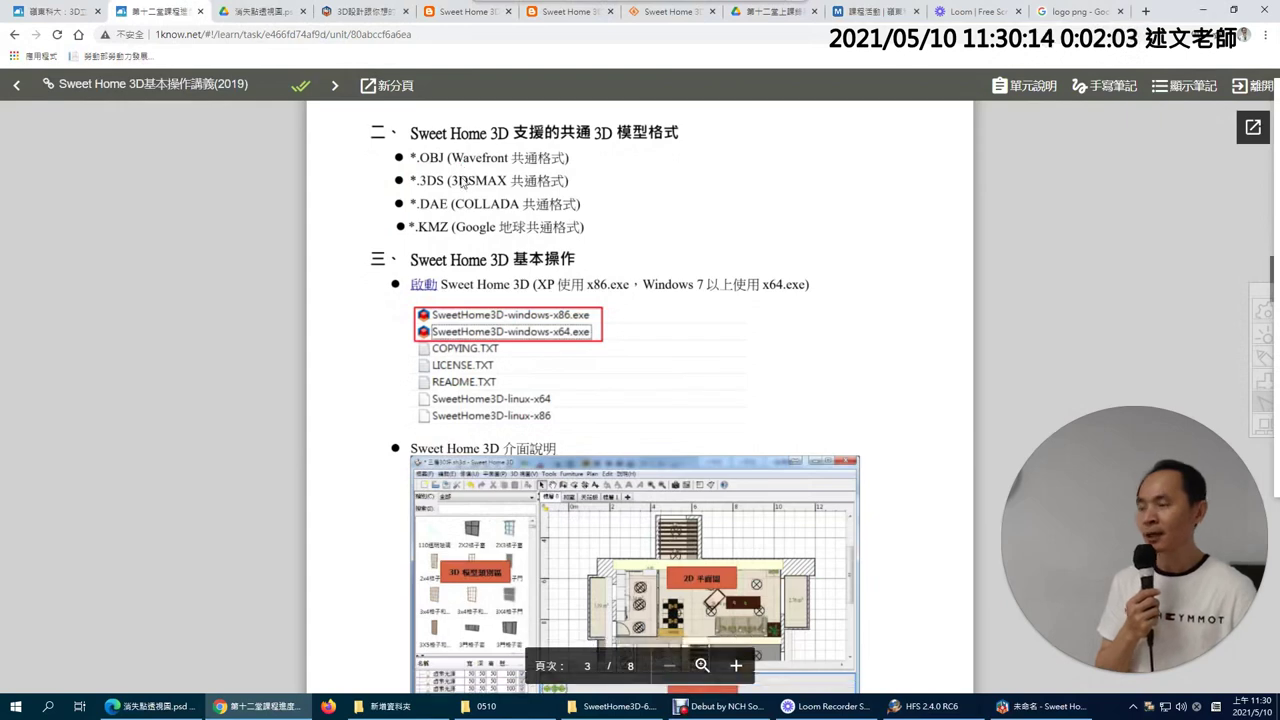
Go to the Sweet Home 3D interface introduction on page 3 of the handout and enlarge its picture
scroll(463, 181, down, 3)
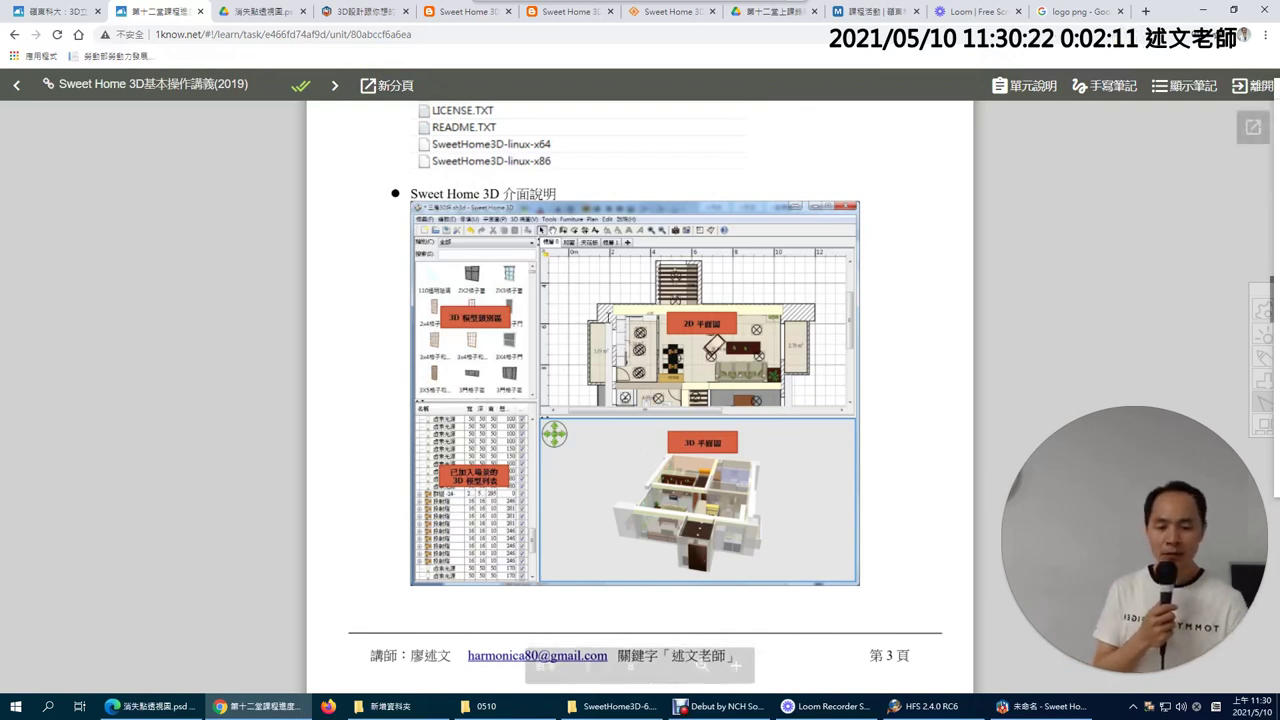
click(736, 665)
click(736, 665)
click(735, 666)
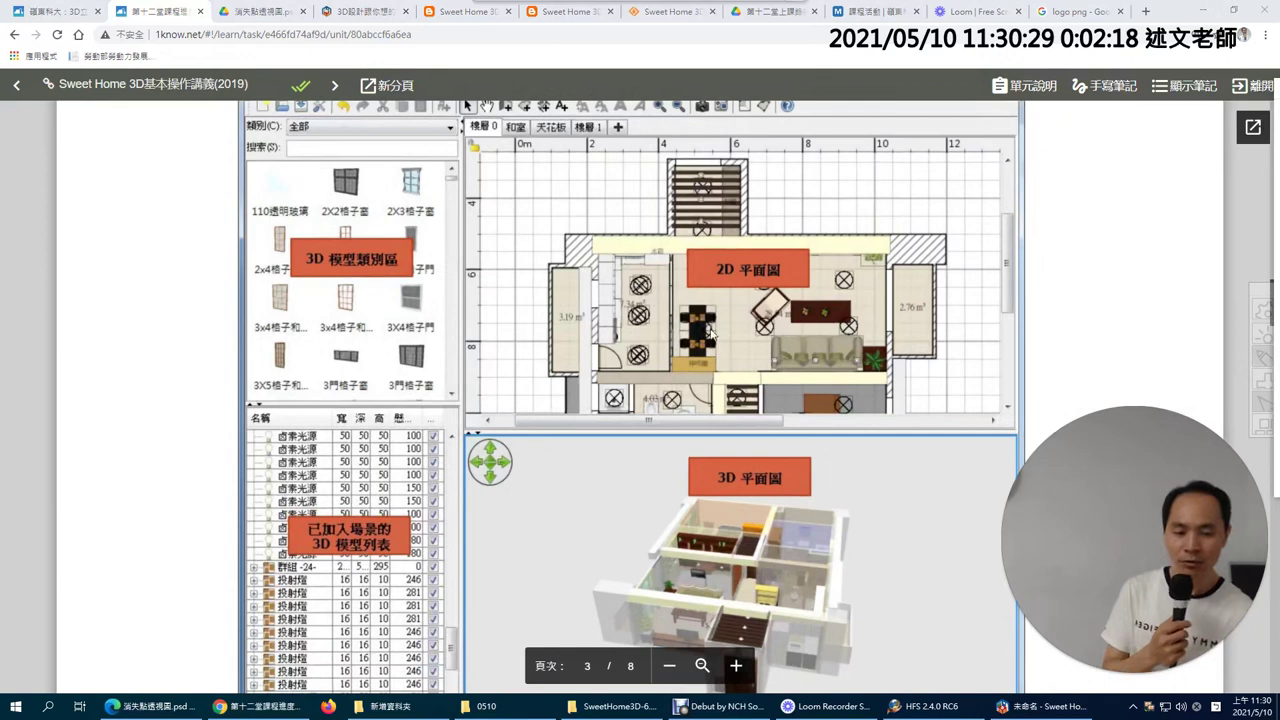
Circle the 2D plan, 3D view and 3D model category labels on the interface picture and add a tick beside the category area
mouse_move(710, 333)
mouse_down()
mouse_move(676, 250)
mouse_move(800, 222)
mouse_move(862, 268)
mouse_move(856, 287)
mouse_move(785, 326)
mouse_move(692, 340)
mouse_up()
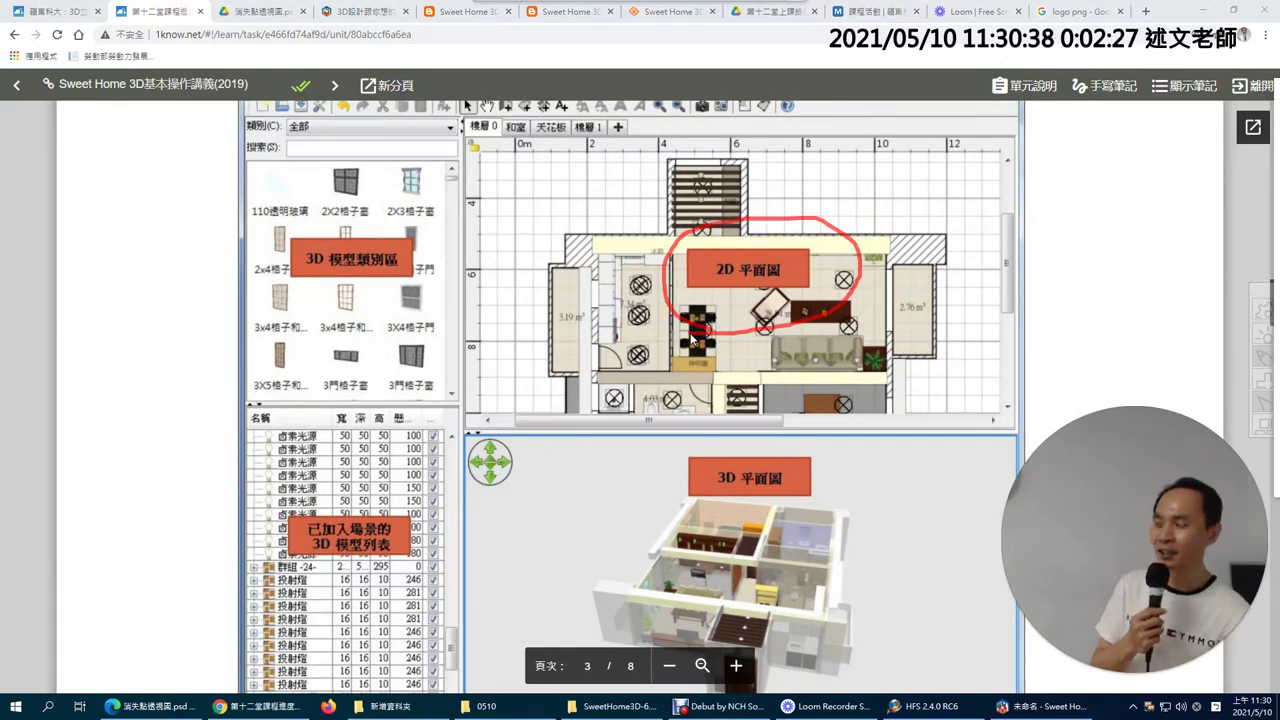
mouse_move(735, 436)
mouse_down()
mouse_move(679, 471)
mouse_move(738, 564)
mouse_move(809, 554)
mouse_move(748, 447)
mouse_up()
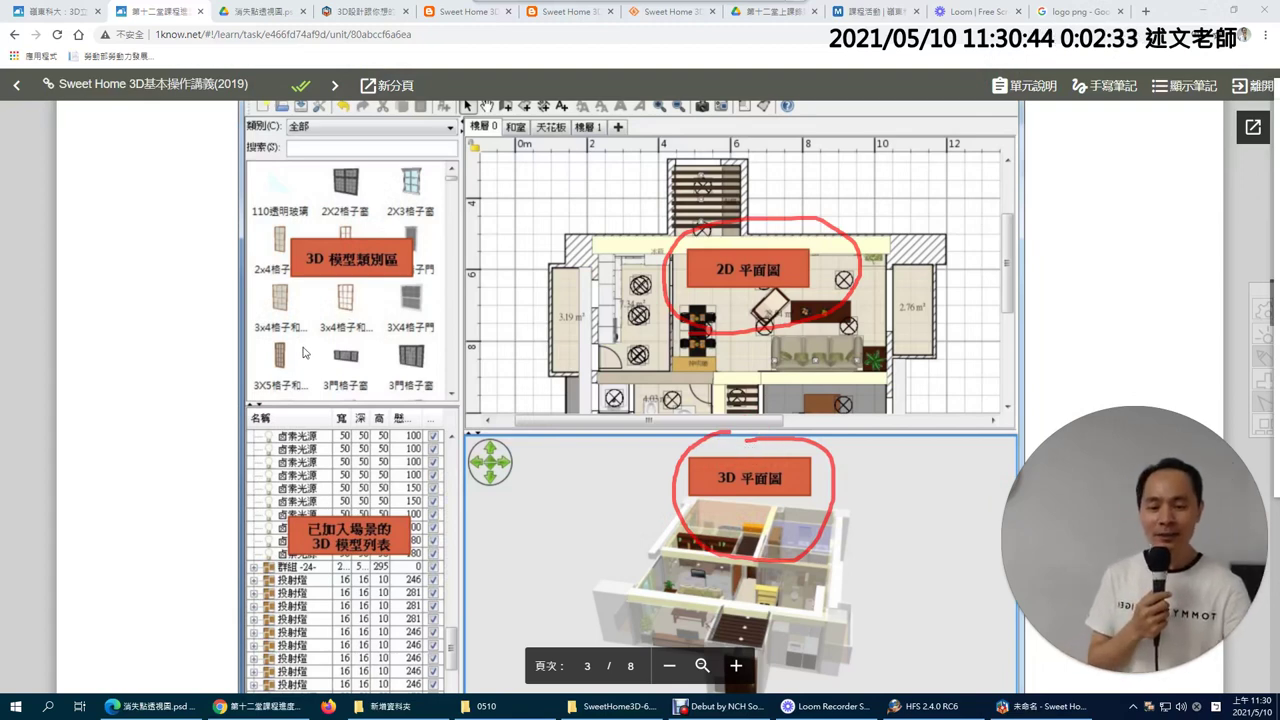
mouse_move(305, 352)
mouse_down()
mouse_move(257, 210)
mouse_move(389, 158)
mouse_move(449, 220)
mouse_move(430, 326)
mouse_move(302, 351)
mouse_up()
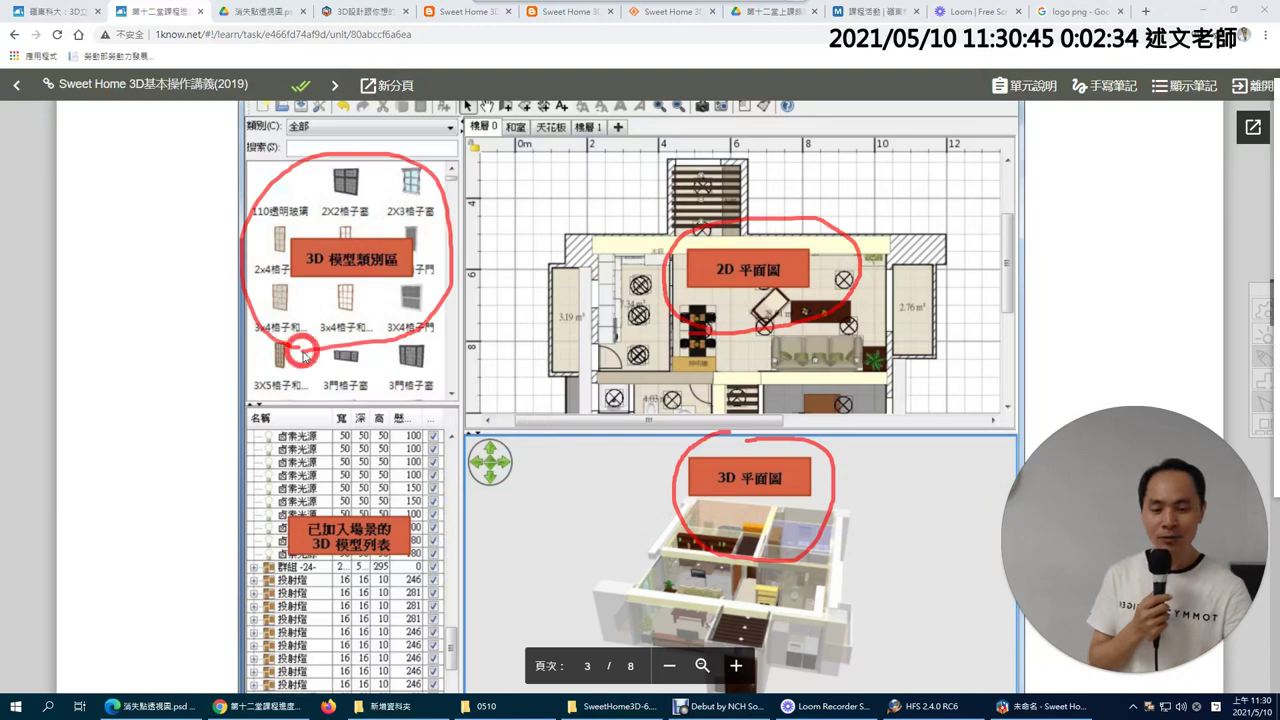
drag(102, 222, 190, 163)
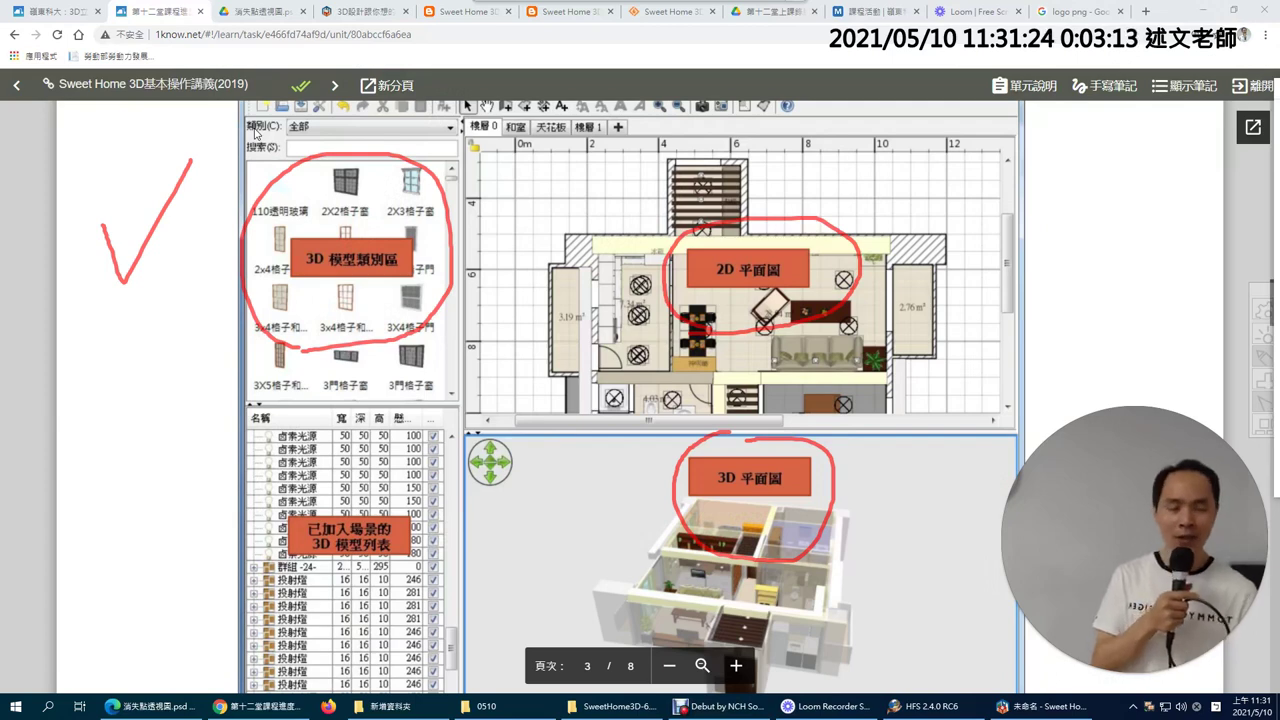
Mark the list of added 3D models and the 2D plan area on the interface picture, and erase all the annotations
mouse_move(320, 488)
mouse_down()
mouse_move(268, 572)
mouse_move(468, 636)
mouse_move(440, 484)
mouse_move(328, 468)
mouse_up()
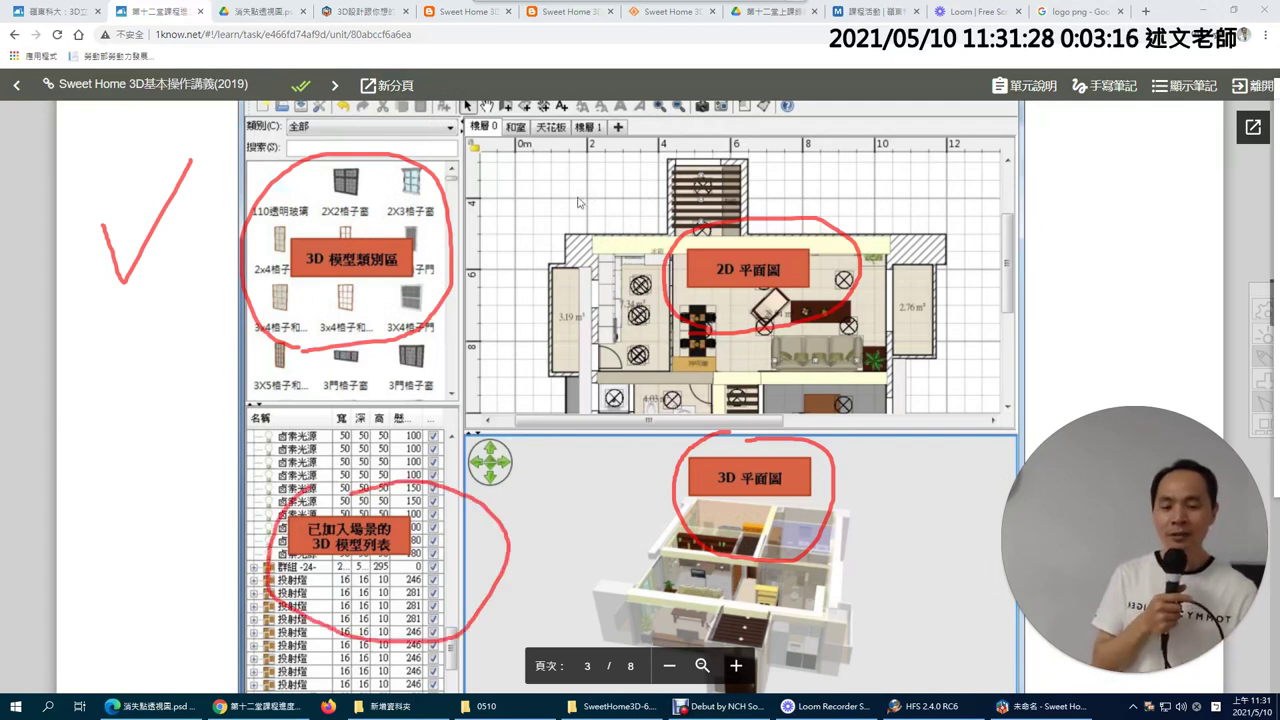
mouse_move(567, 188)
mouse_down()
mouse_move(551, 392)
mouse_move(579, 175)
mouse_move(931, 174)
mouse_move(939, 313)
mouse_move(921, 378)
mouse_move(818, 405)
mouse_move(596, 430)
mouse_move(540, 418)
mouse_move(551, 372)
mouse_up()
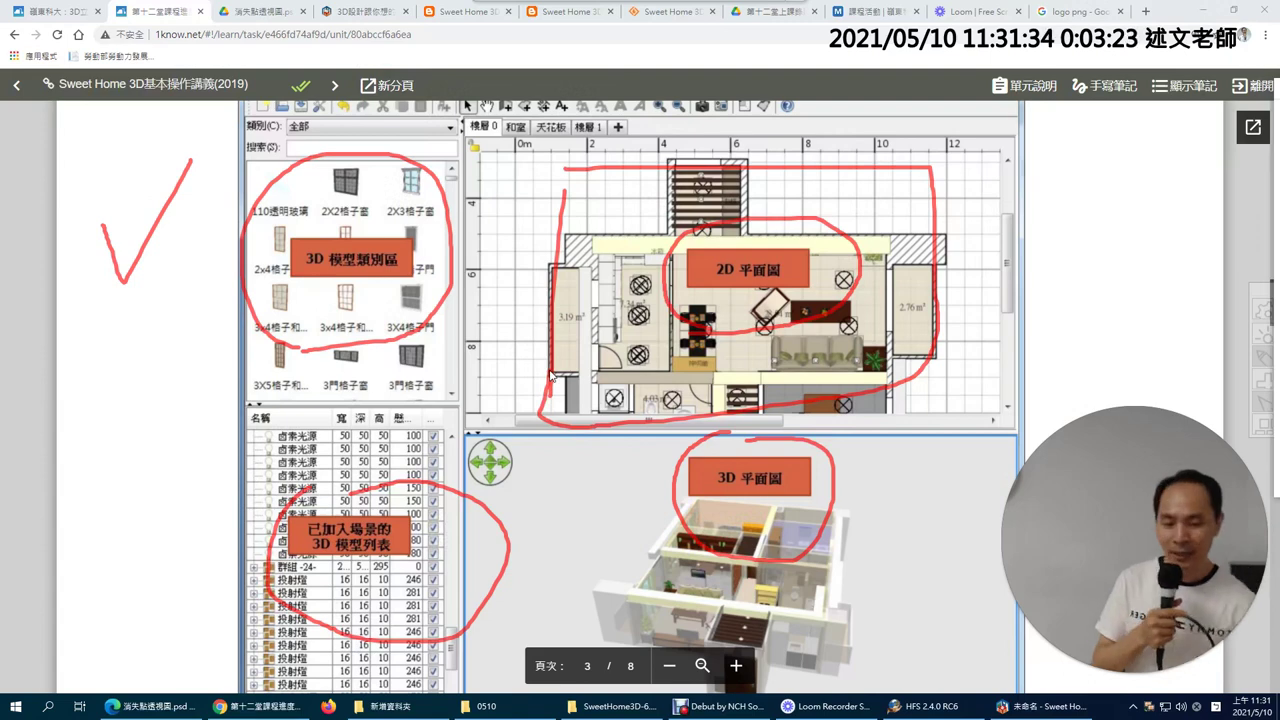
drag(240, 408, 246, 692)
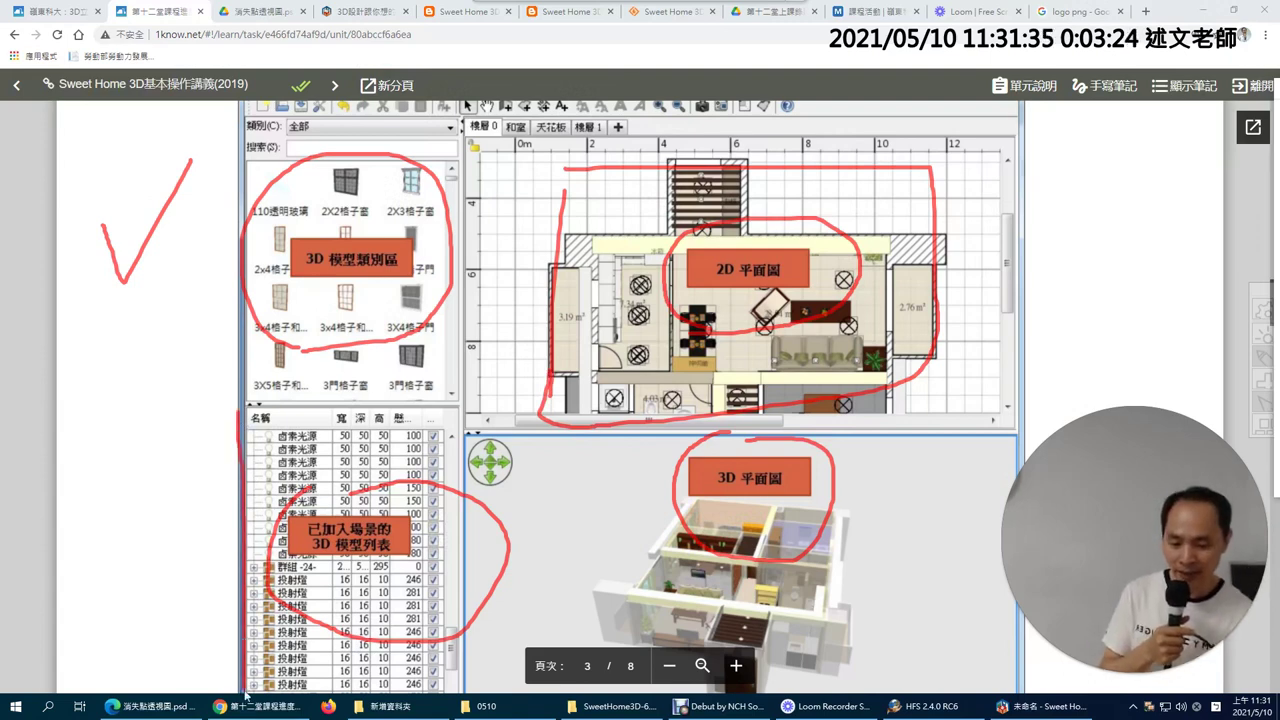
mouse_move(171, 553)
mouse_down()
mouse_move(186, 578)
mouse_move(198, 543)
mouse_up()
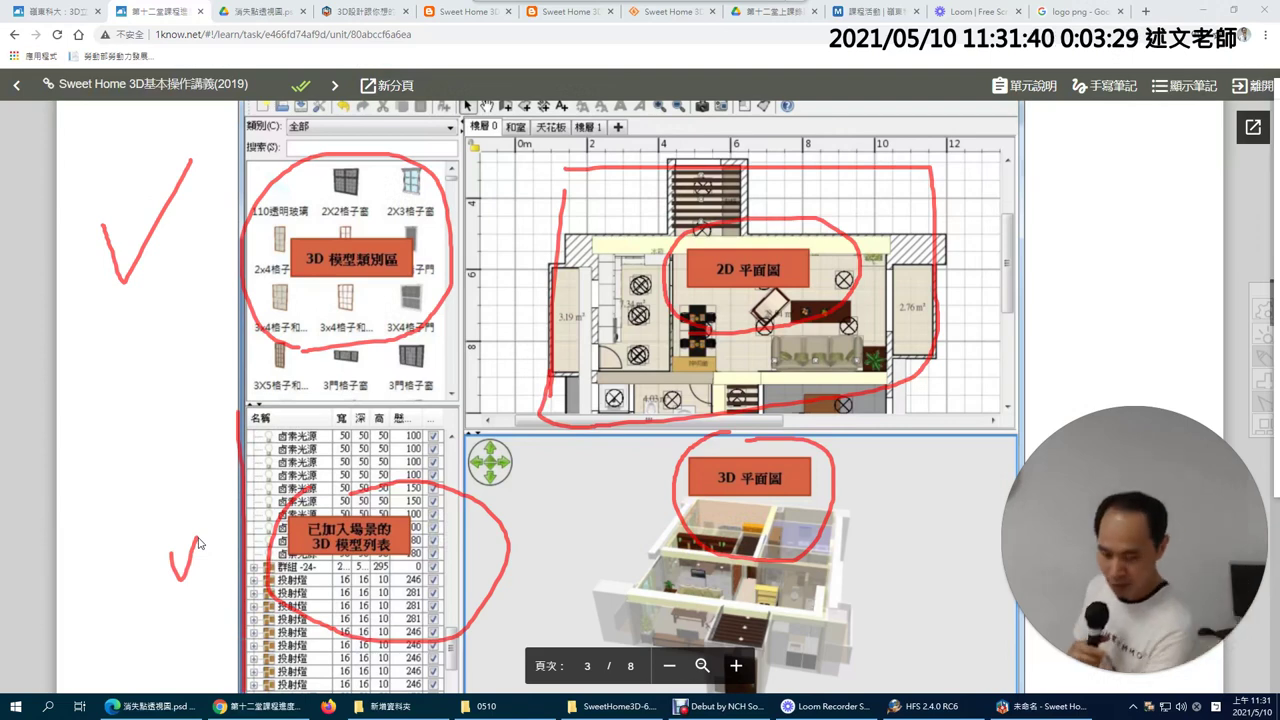
key(e)
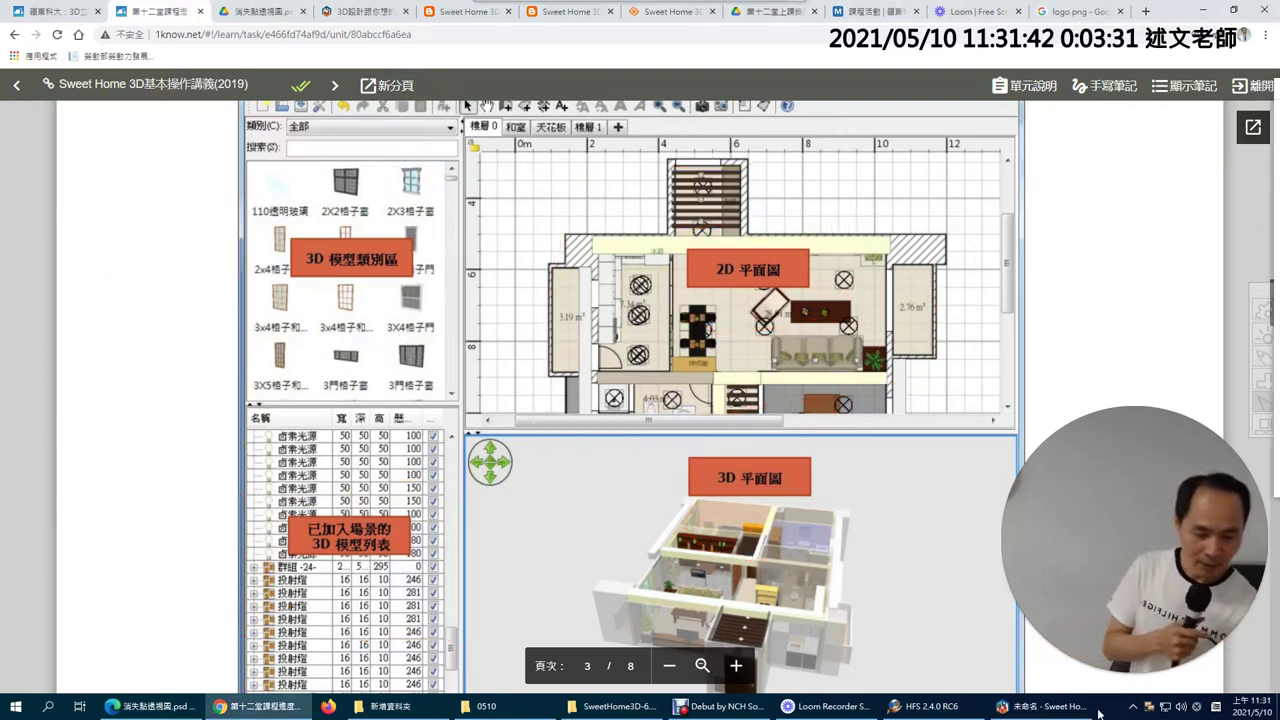
Switch to Sweet Home 3D and limit the furniture catalogue to the 9戶外 category
click(1043, 706)
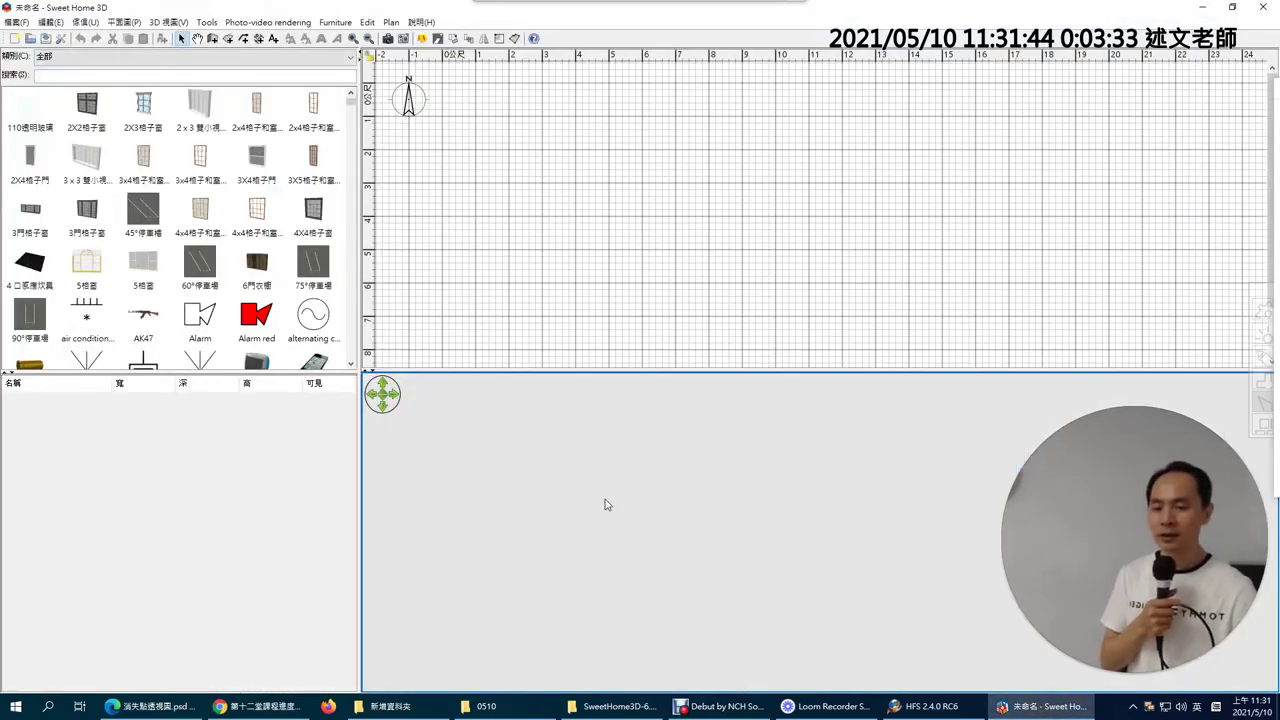
click(88, 63)
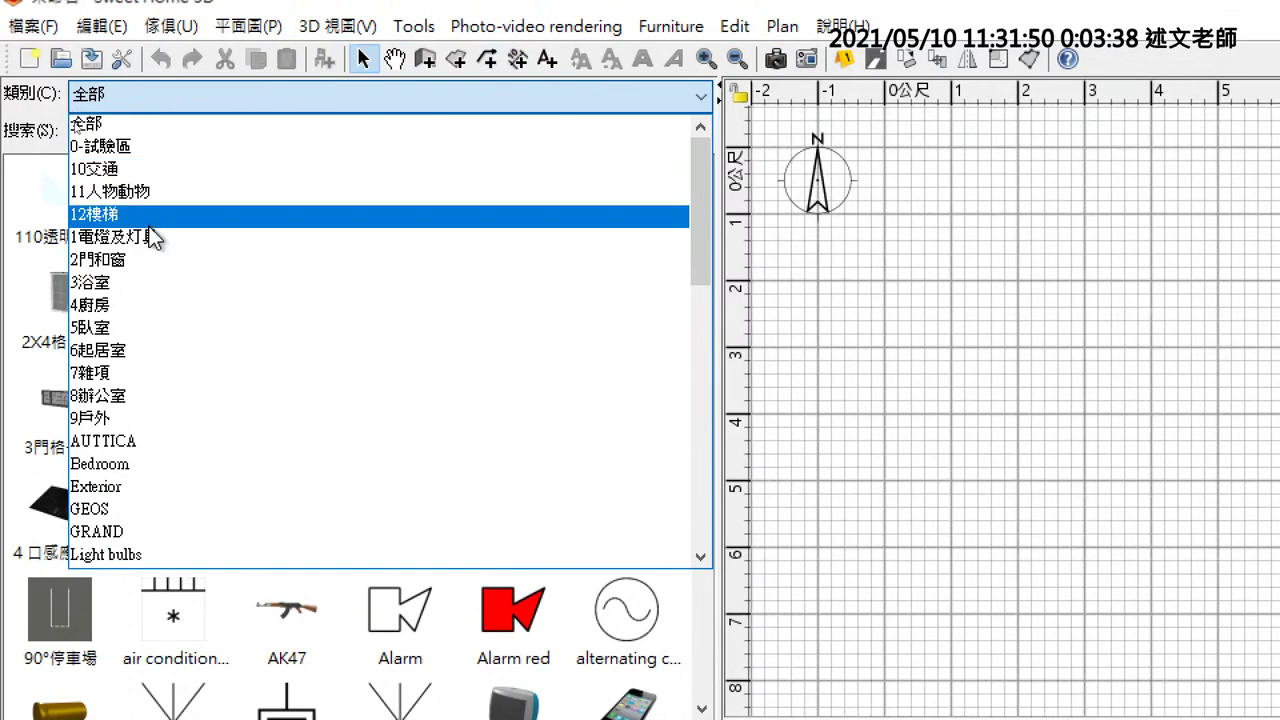
click(54, 122)
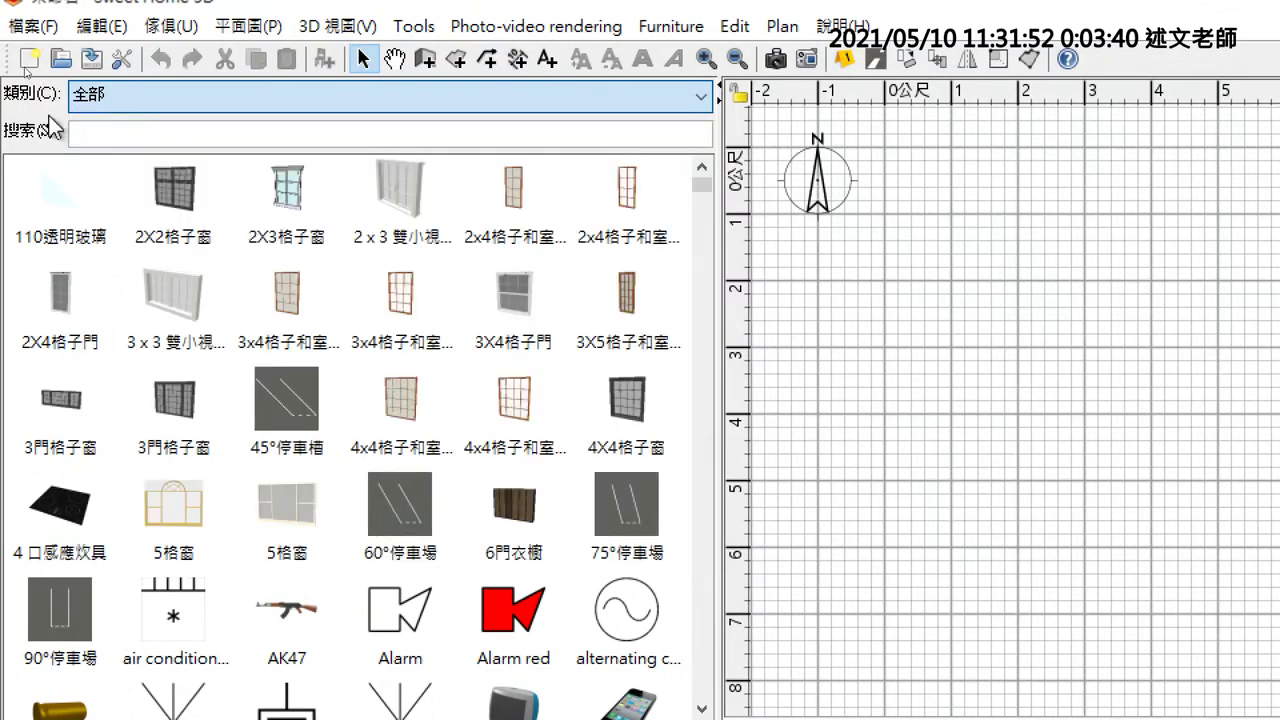
click(127, 137)
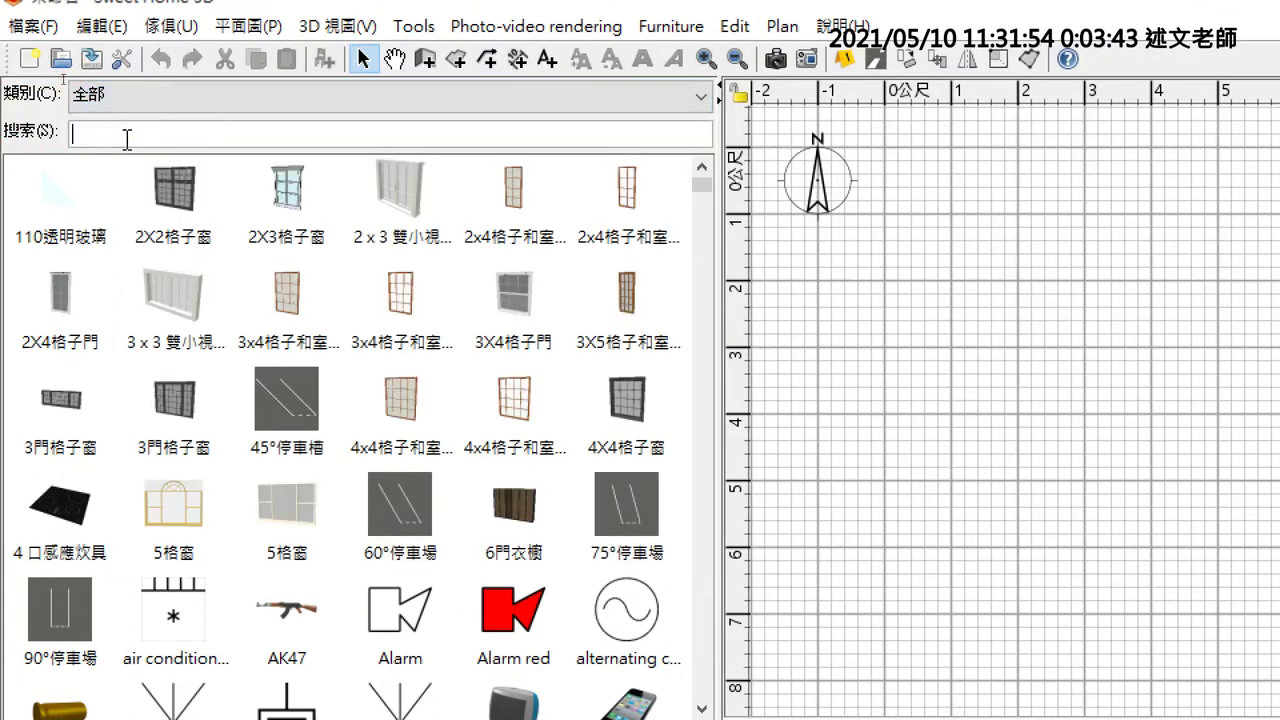
click(114, 104)
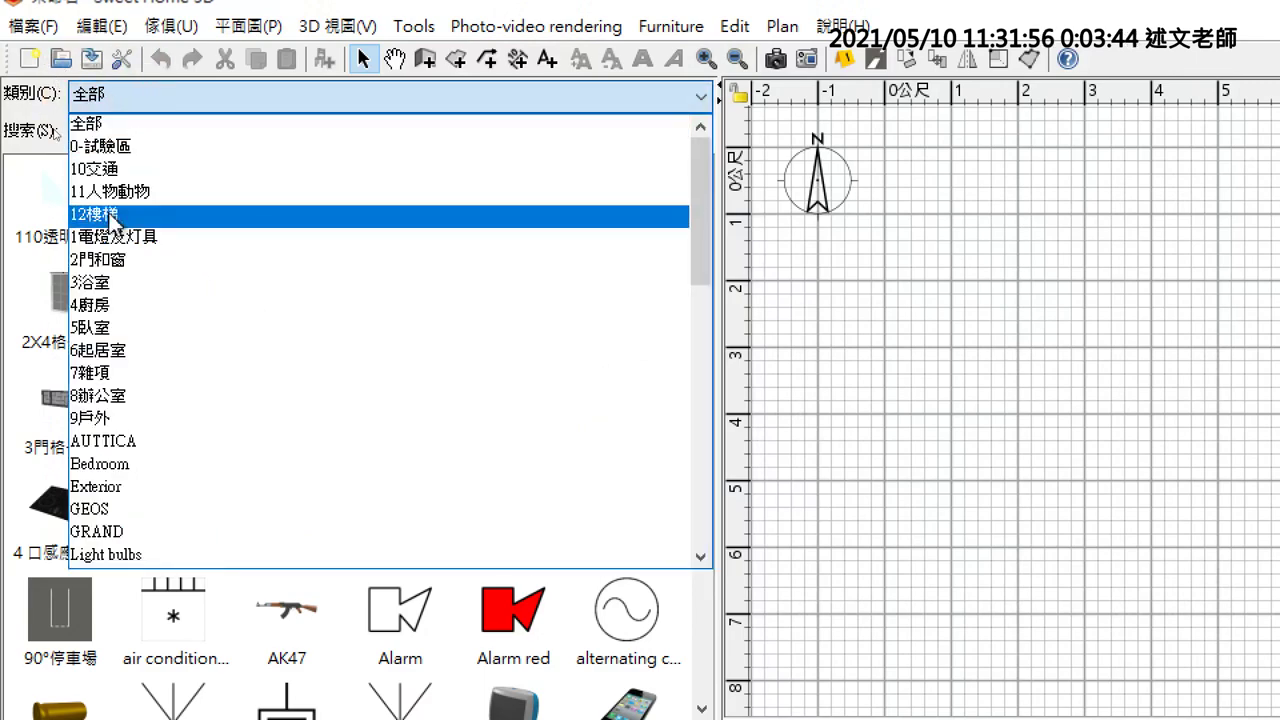
click(118, 425)
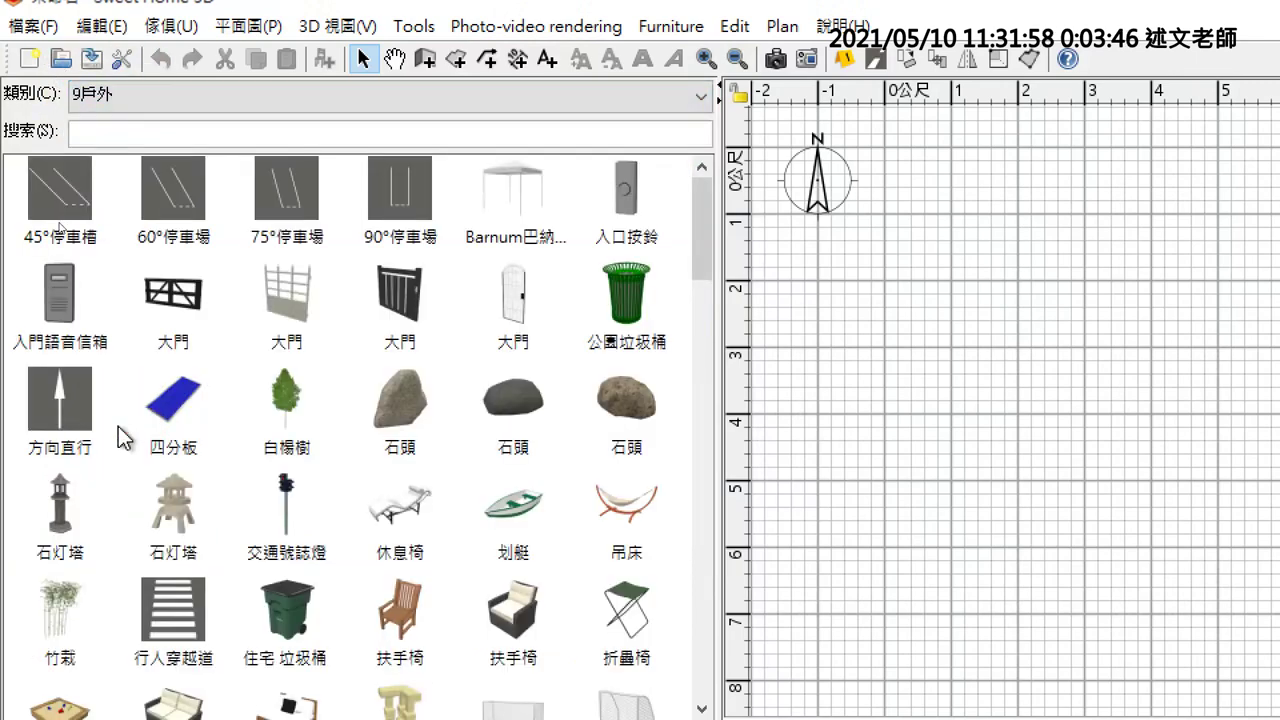
Add a rock (石頭) from the outdoor catalogue to the plan at about 5.6 m across and 4.3 m down
mouse_move(118, 437)
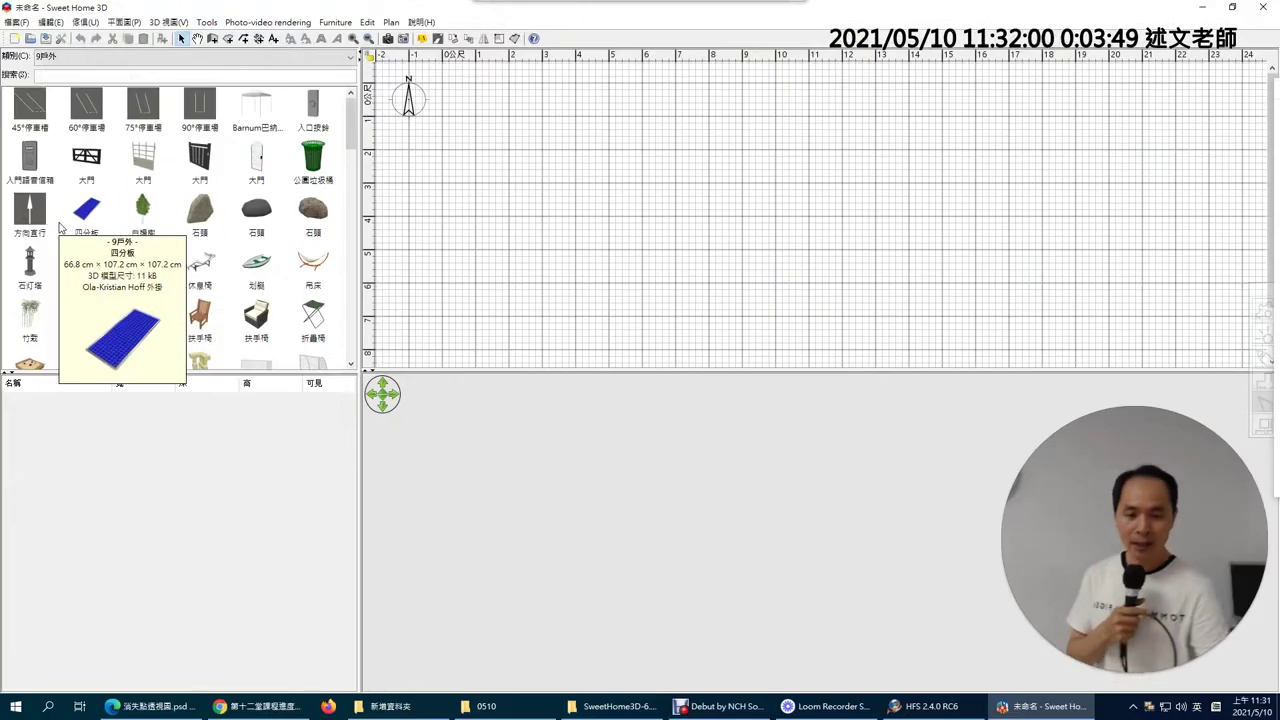
mouse_move(450, 475)
drag(200, 212, 645, 245)
drag(690, 540, 914, 489)
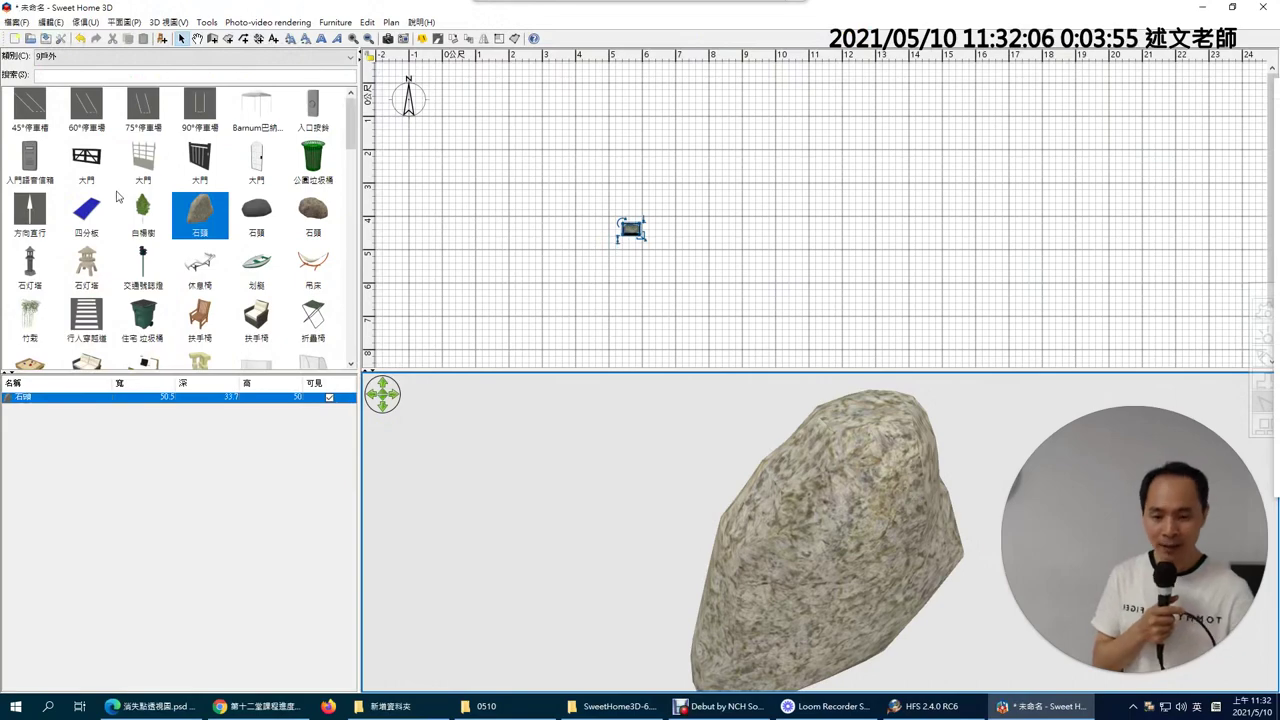
Add a poplar tree (白楊樹) to the plan to the left of the rock and view it in 3D
drag(140, 224, 466, 143)
scroll(637, 480, down, 10)
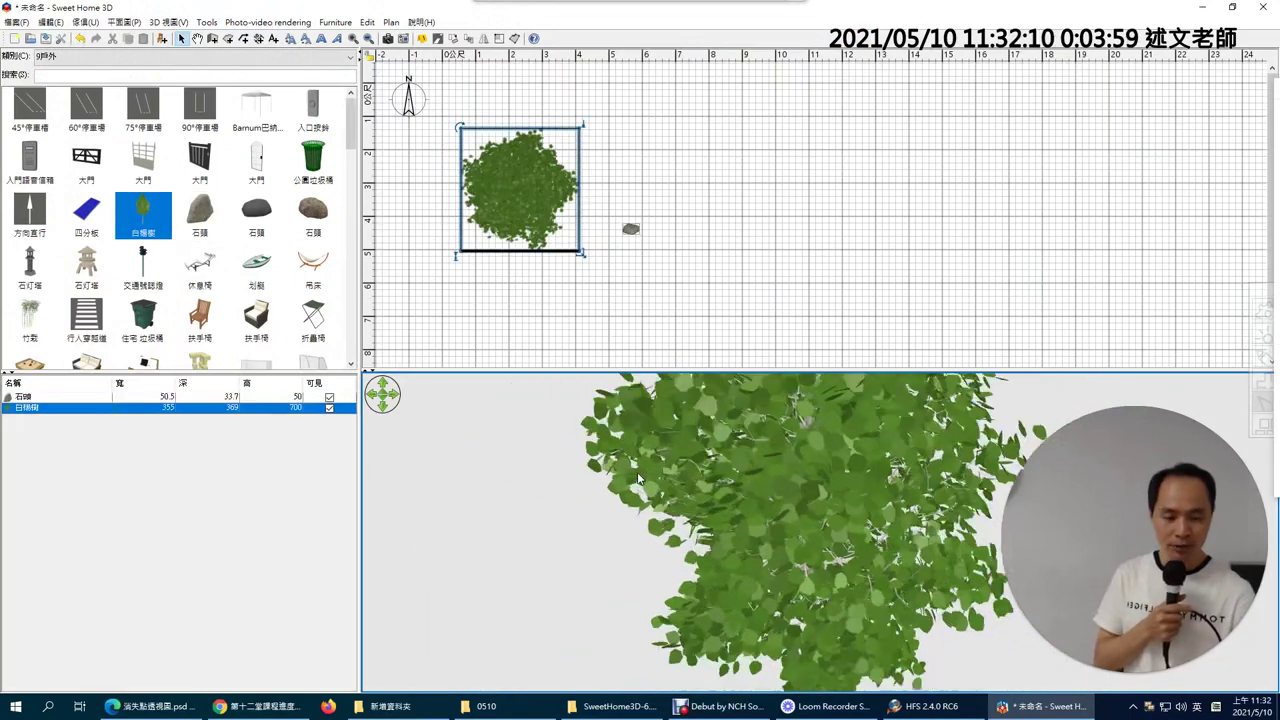
drag(802, 553, 862, 556)
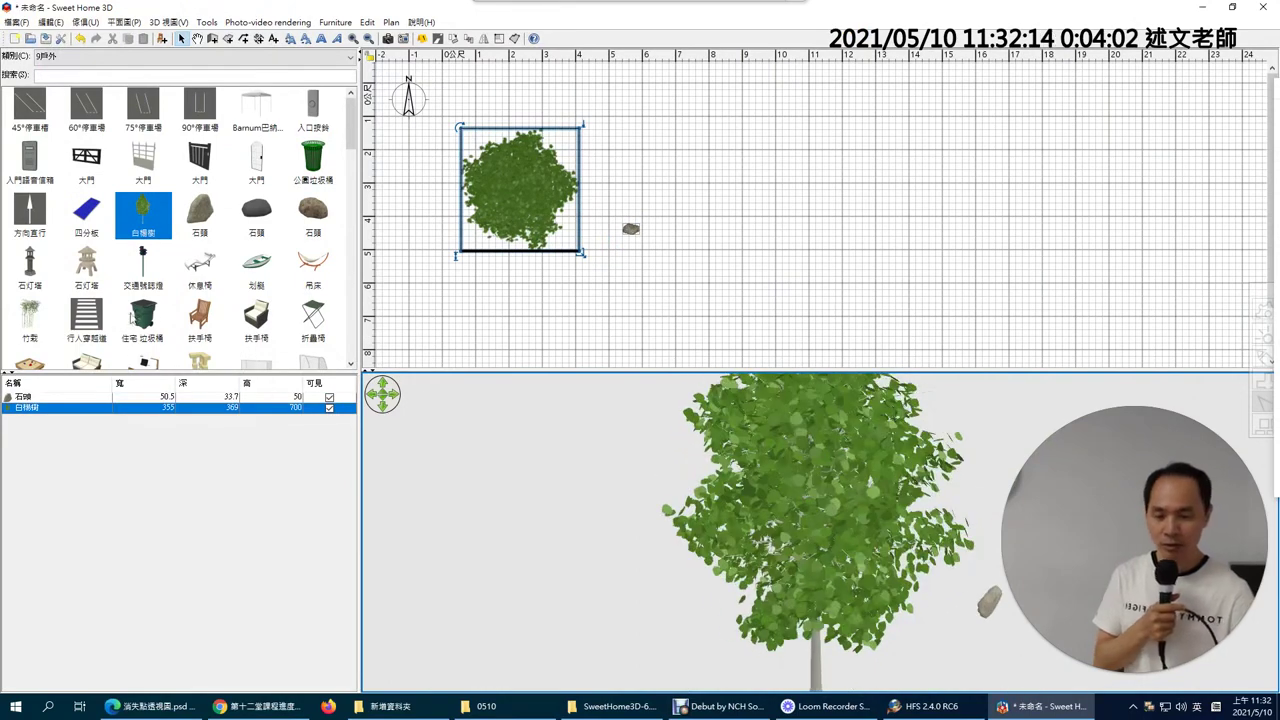
scroll(143, 306, down, 5)
scroll(143, 306, down, 3)
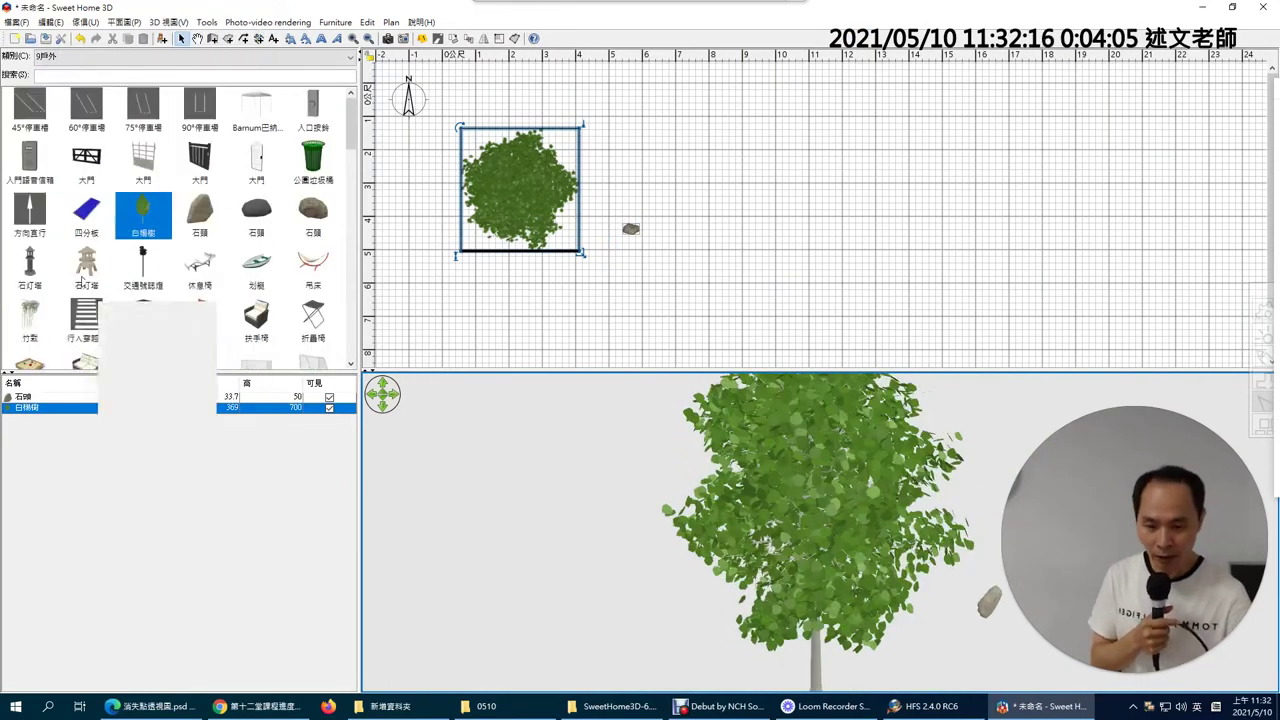
Add bamboo (竹栽) to the plan to the right of the rock and an armchair (扶手椅) beside the bamboo
drag(30, 318, 709, 112)
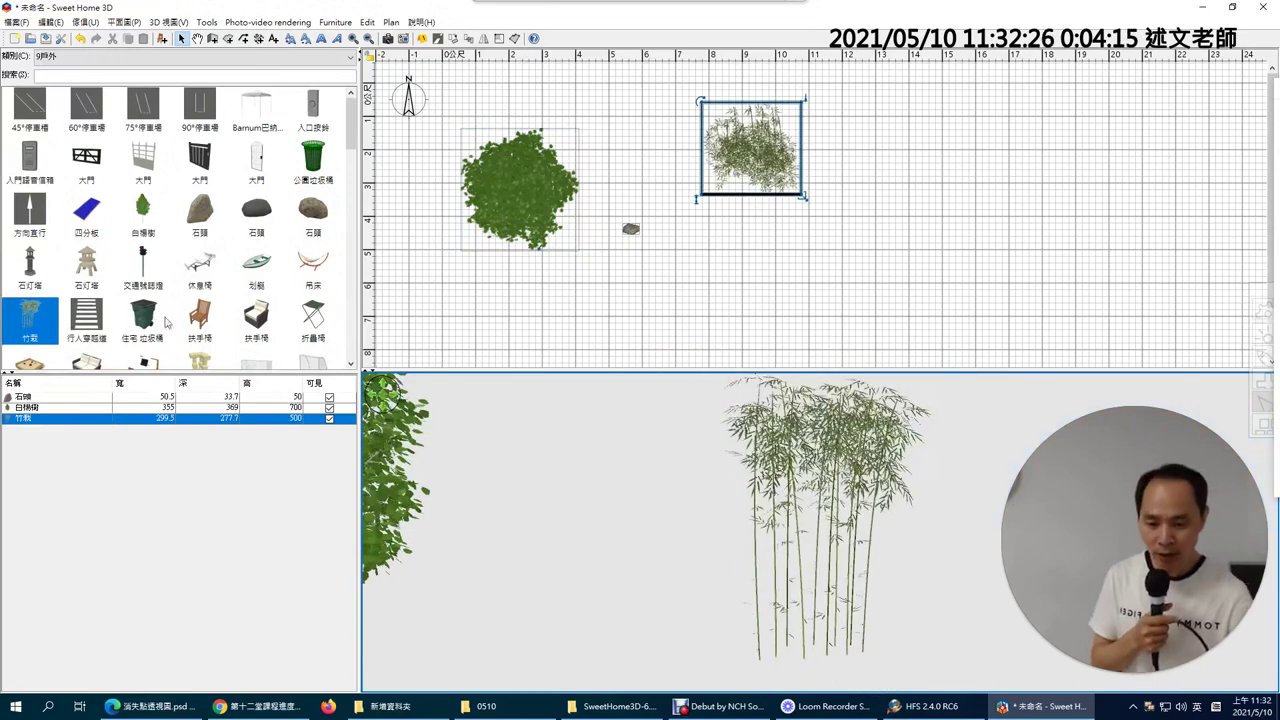
drag(203, 316, 834, 157)
Add the round swimming pool (圓形的游泳池) below the bamboo and a pergola (藤架) beside the poplar tree
scroll(170, 162, down, 5)
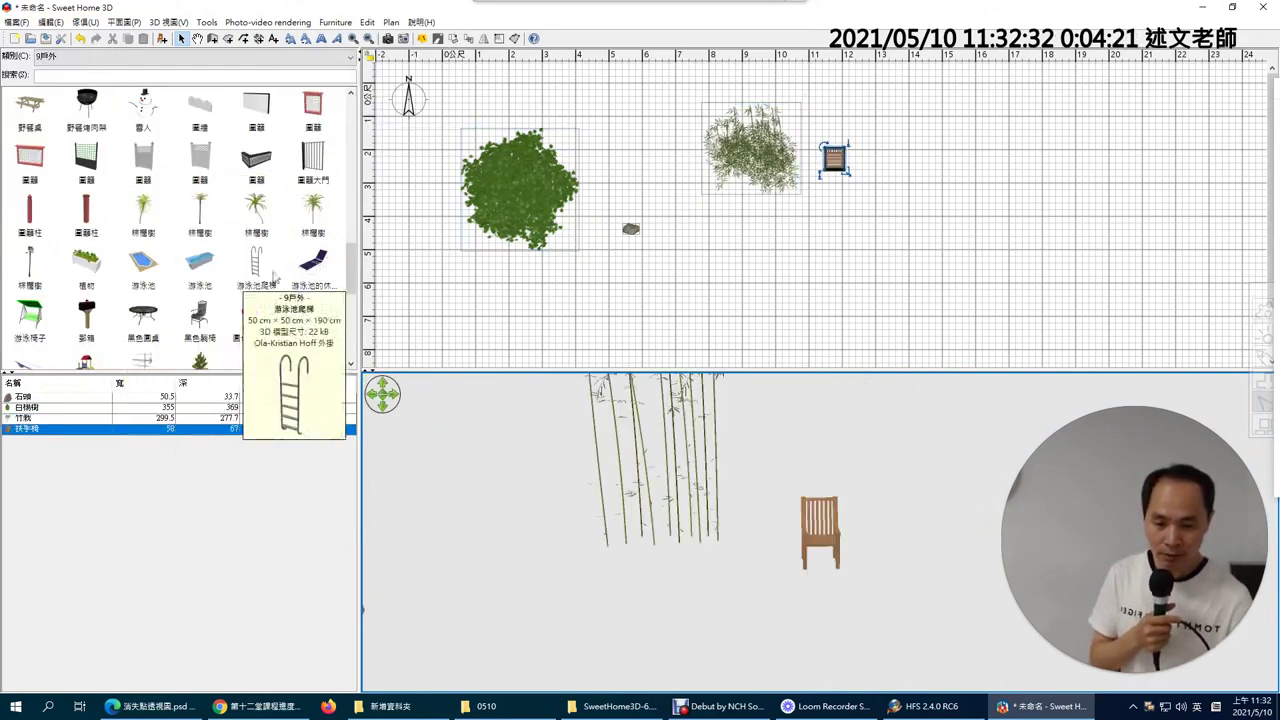
drag(286, 316, 754, 240)
scroll(172, 320, down, 5)
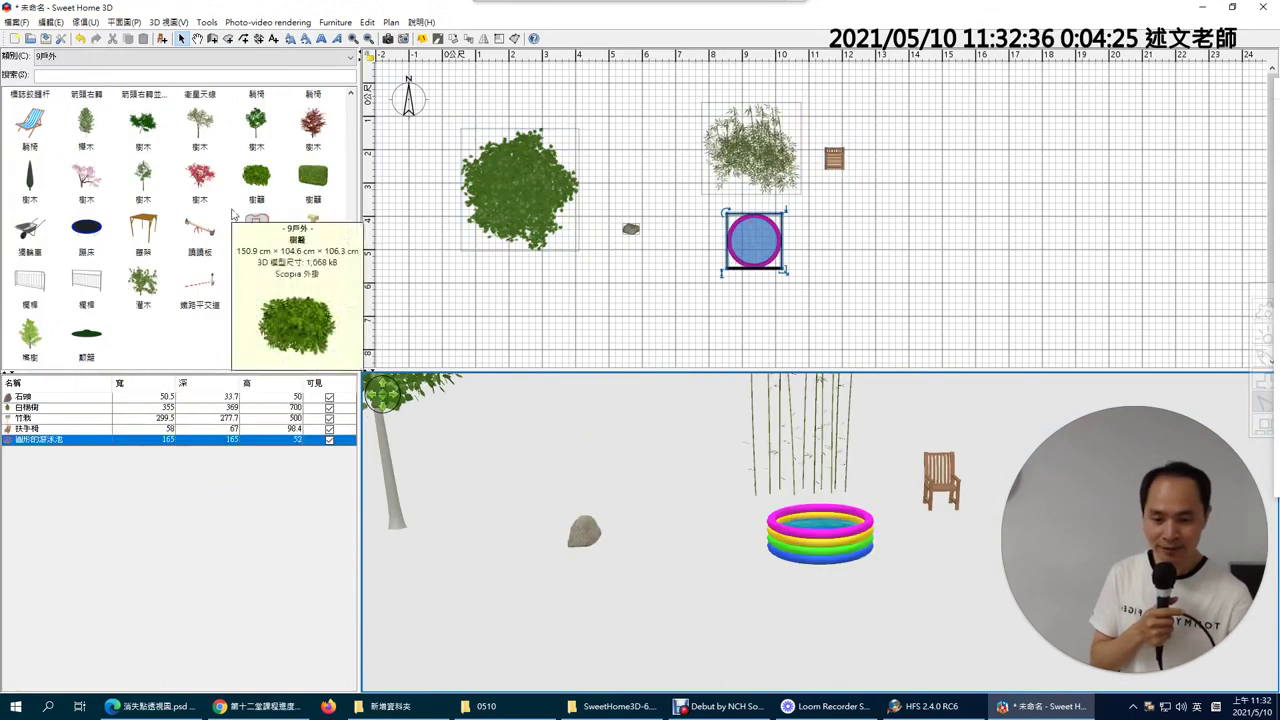
drag(145, 226, 585, 136)
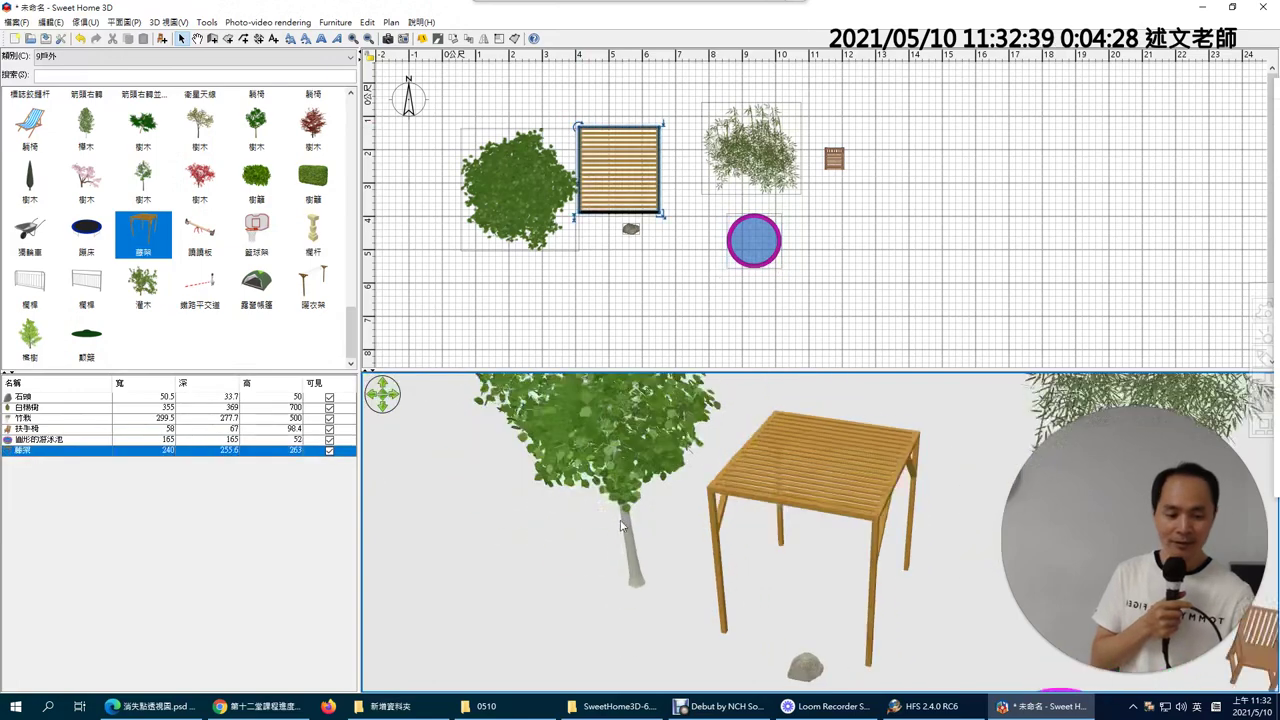
Move the pergola about 1 m down the plan so it covers the rock, and select the rock (石頭) from the furniture list
click(603, 512)
drag(1188, 568, 293, 575)
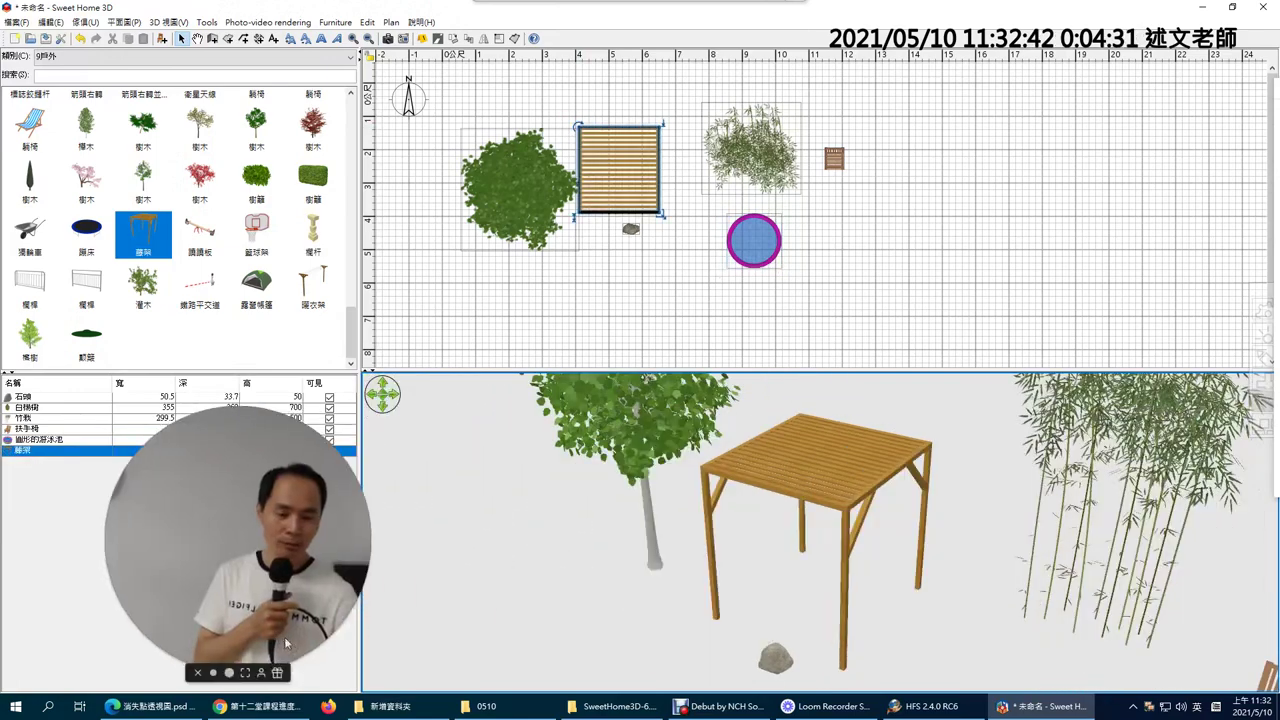
drag(970, 642, 1066, 481)
drag(1035, 463, 1051, 451)
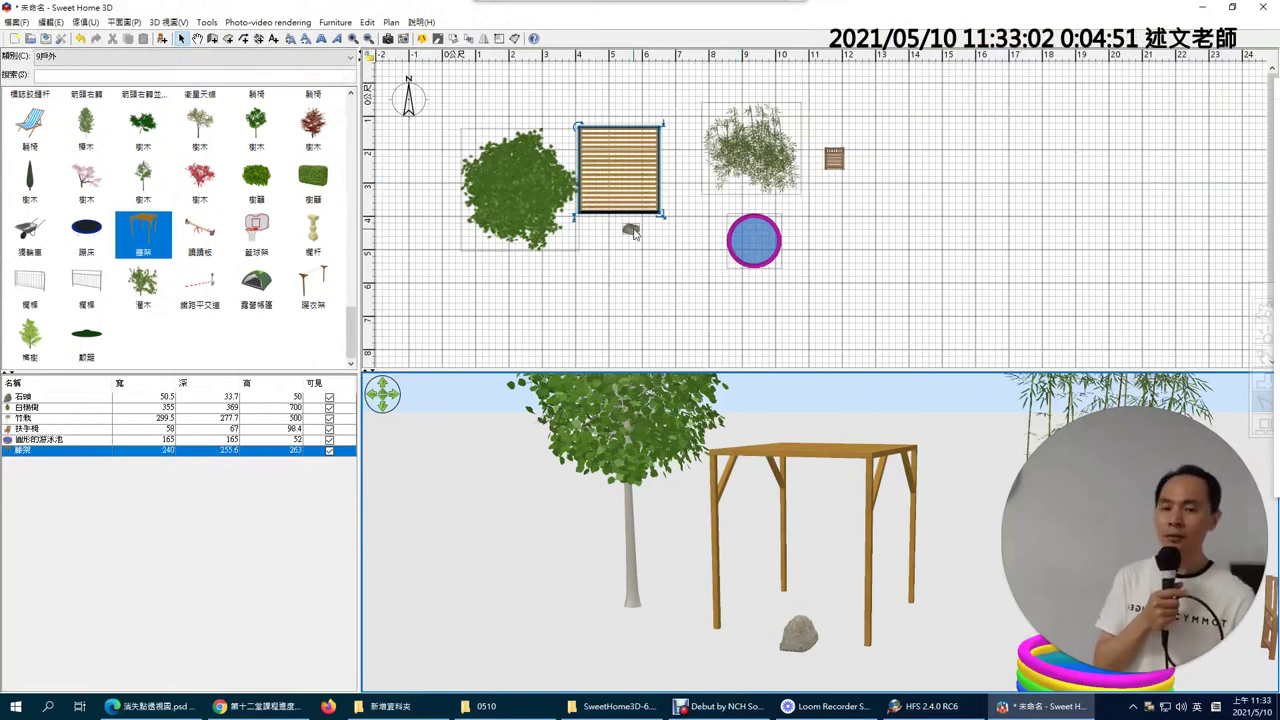
drag(638, 174, 636, 201)
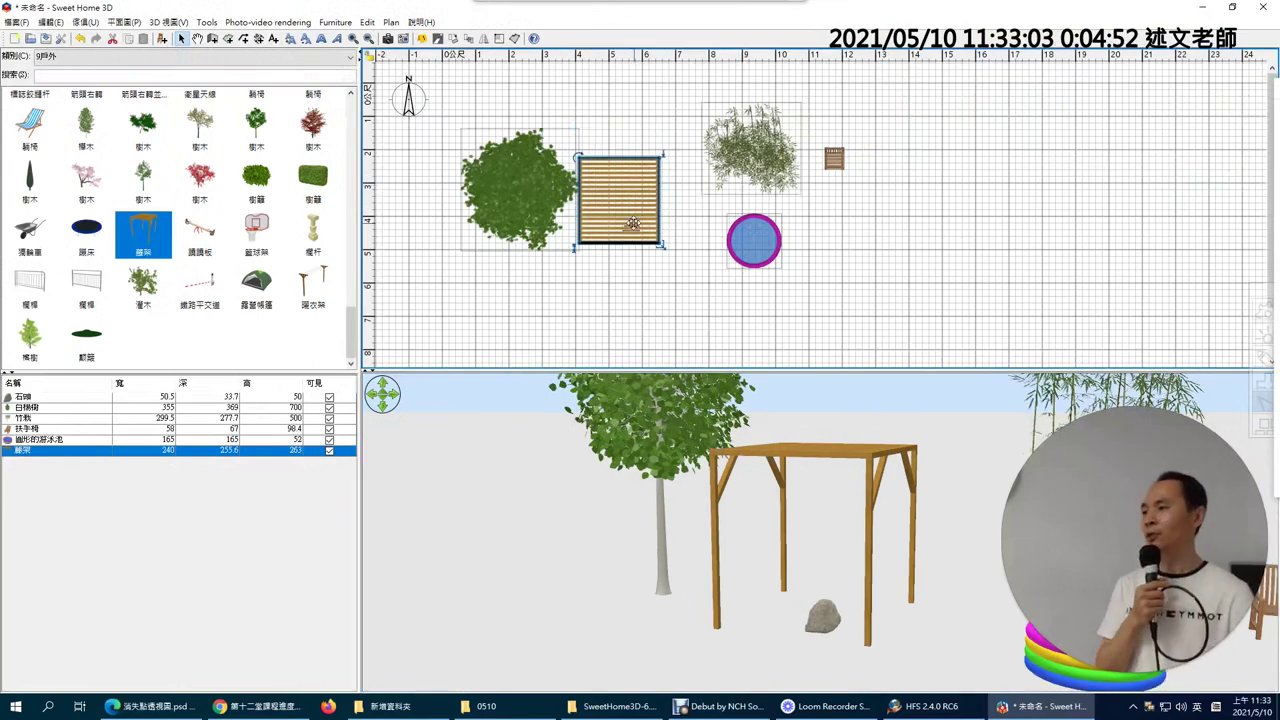
click(22, 397)
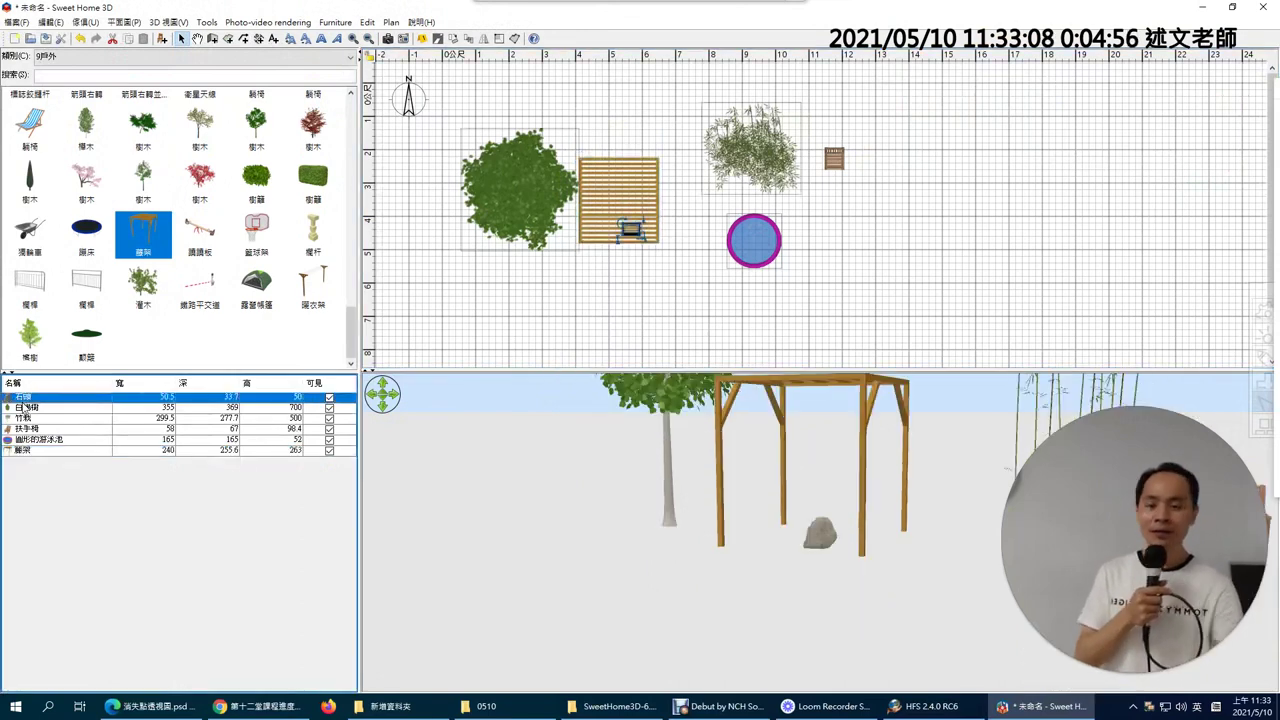
Select the poplar tree, the pergola and the rock in the 3D view, and the armchair and the pergola in the plan
right_click(665, 404)
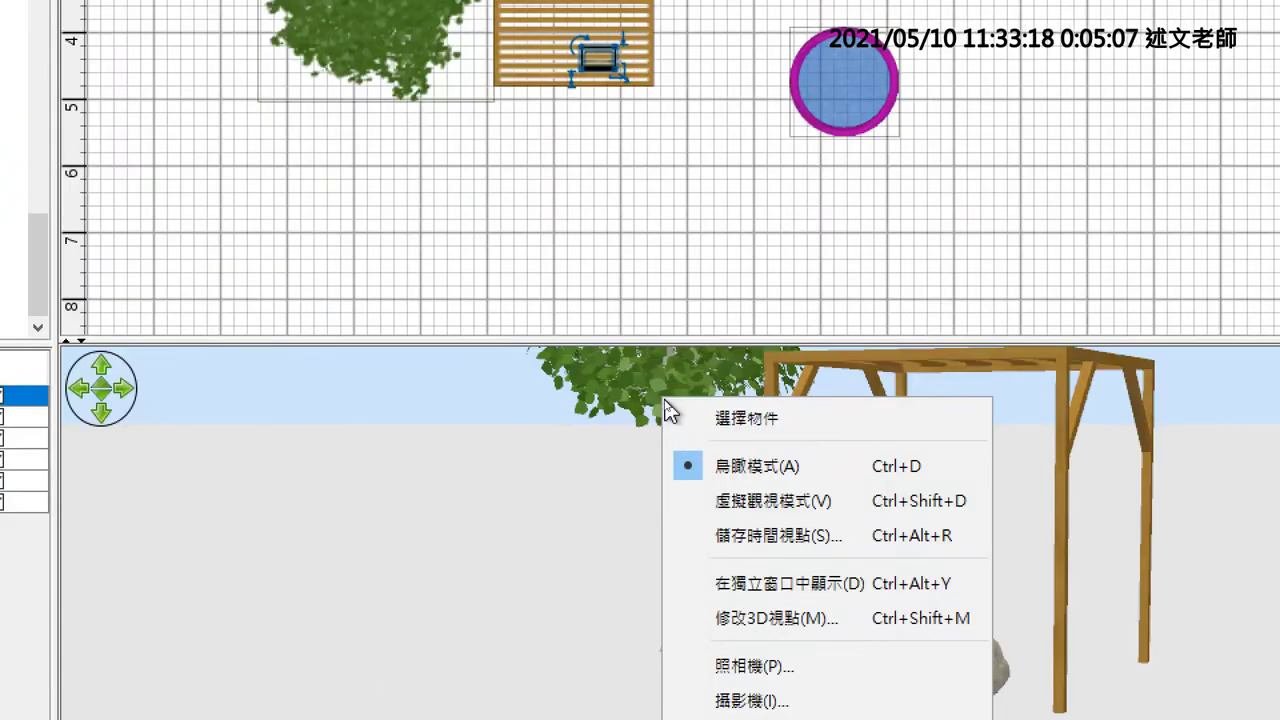
click(698, 416)
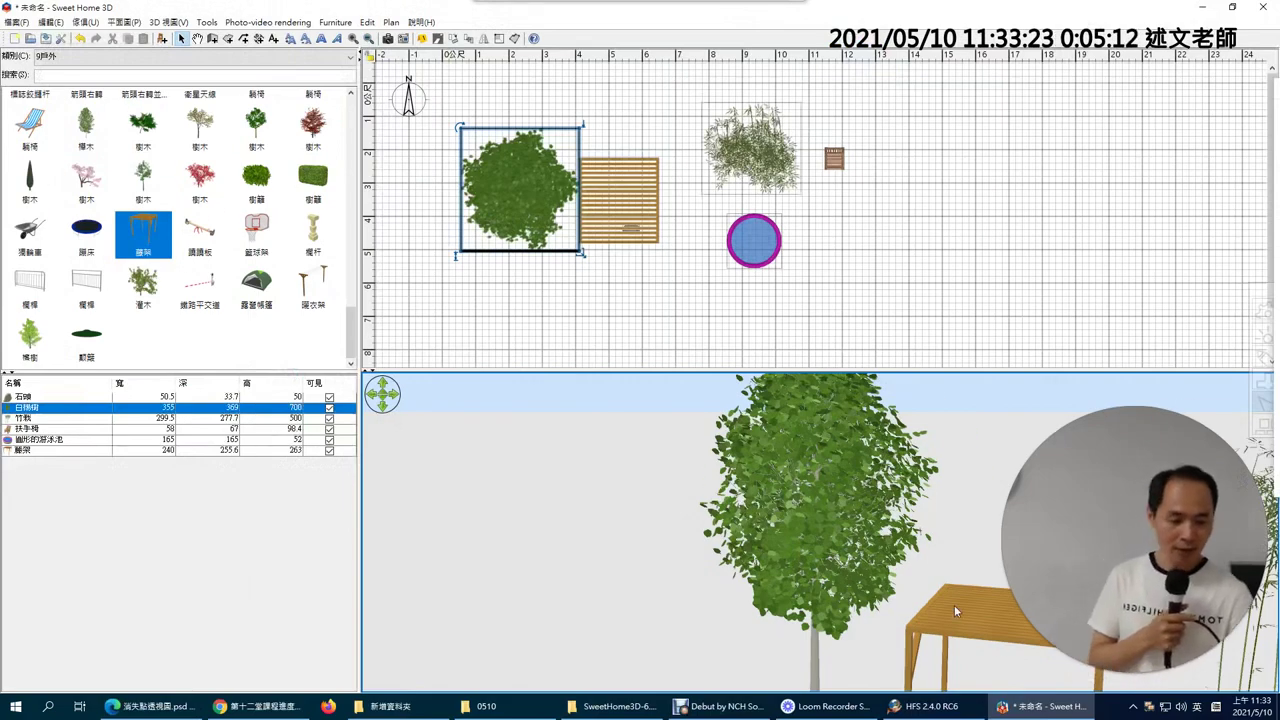
right_click(1048, 625)
mouse_move(1100, 548)
click(977, 552)
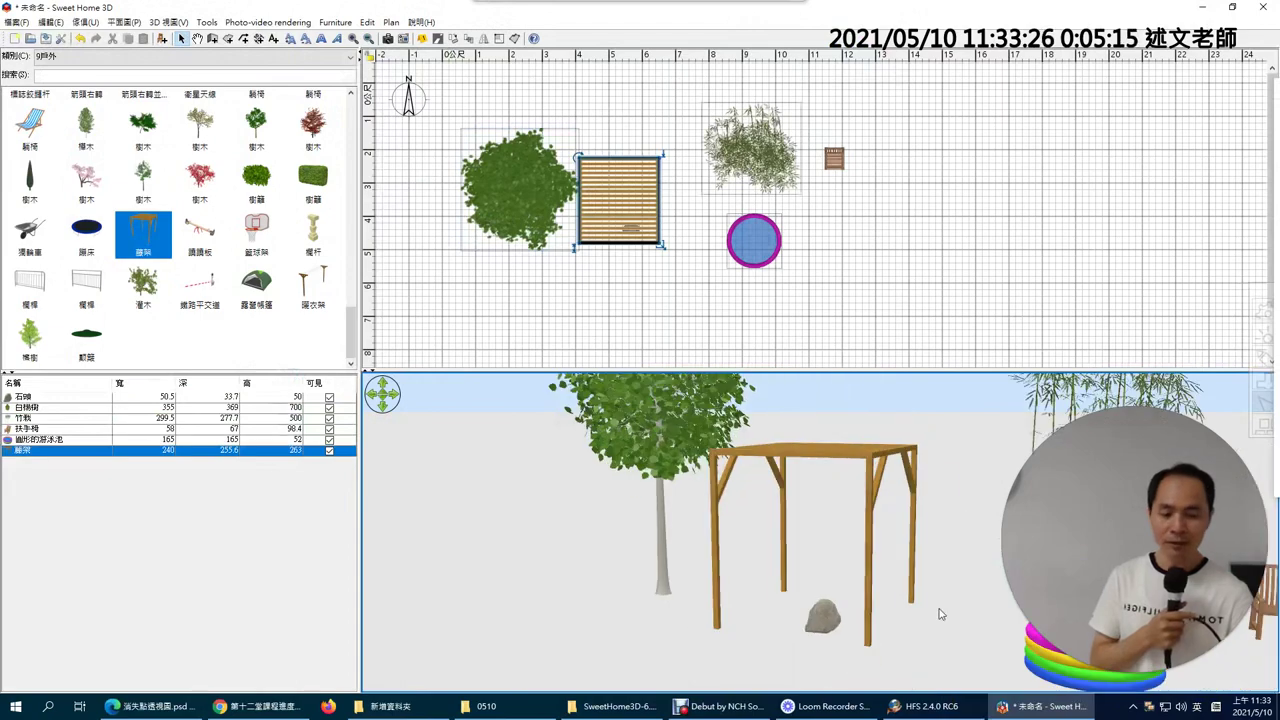
right_click(825, 625)
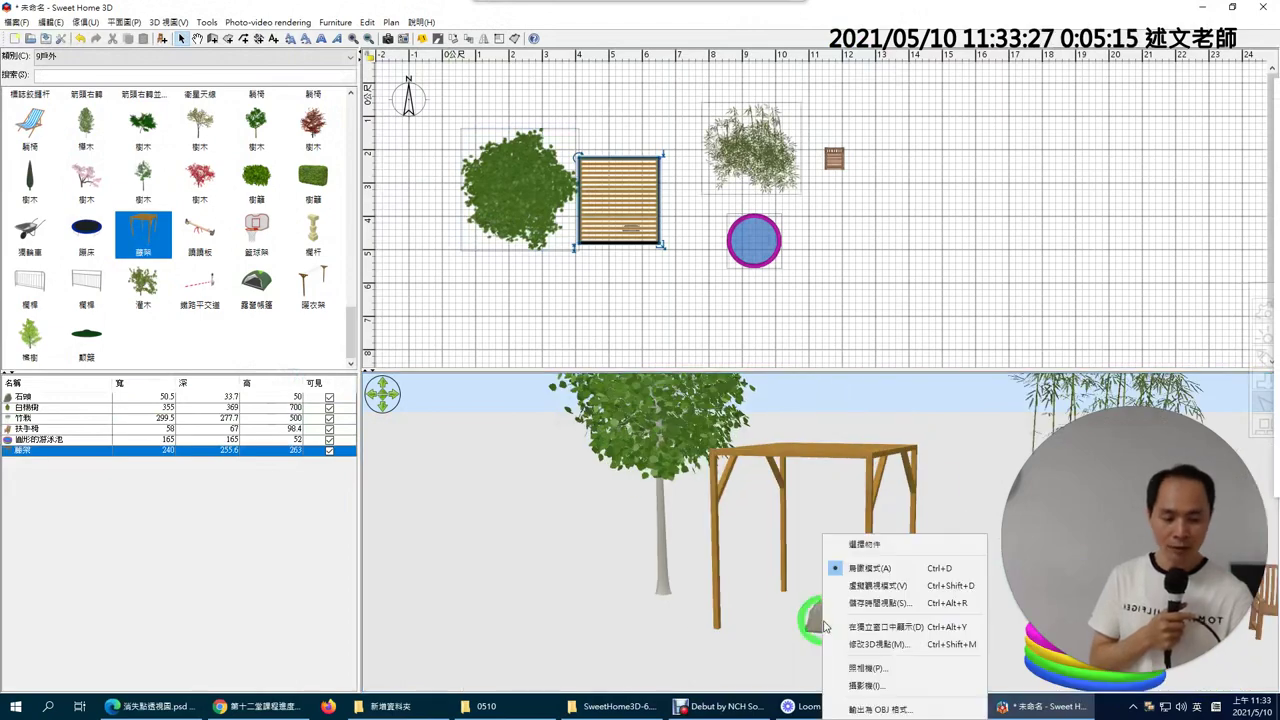
click(875, 548)
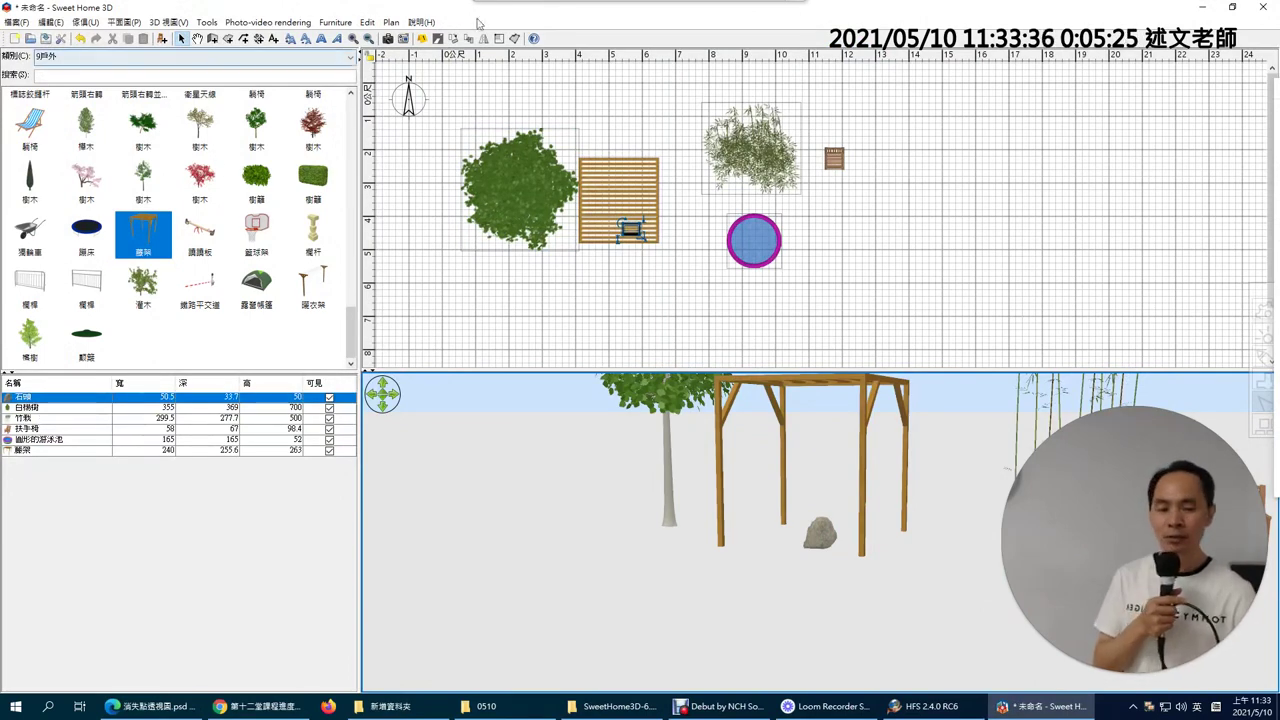
click(836, 160)
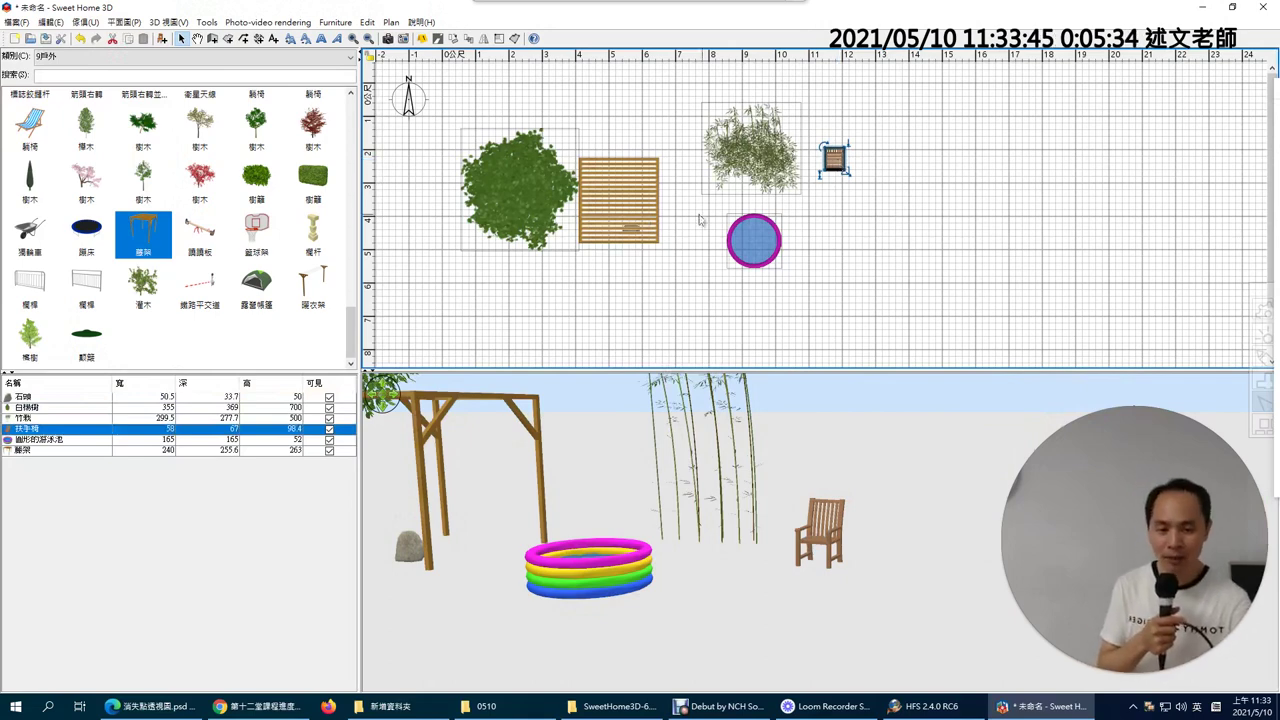
click(620, 210)
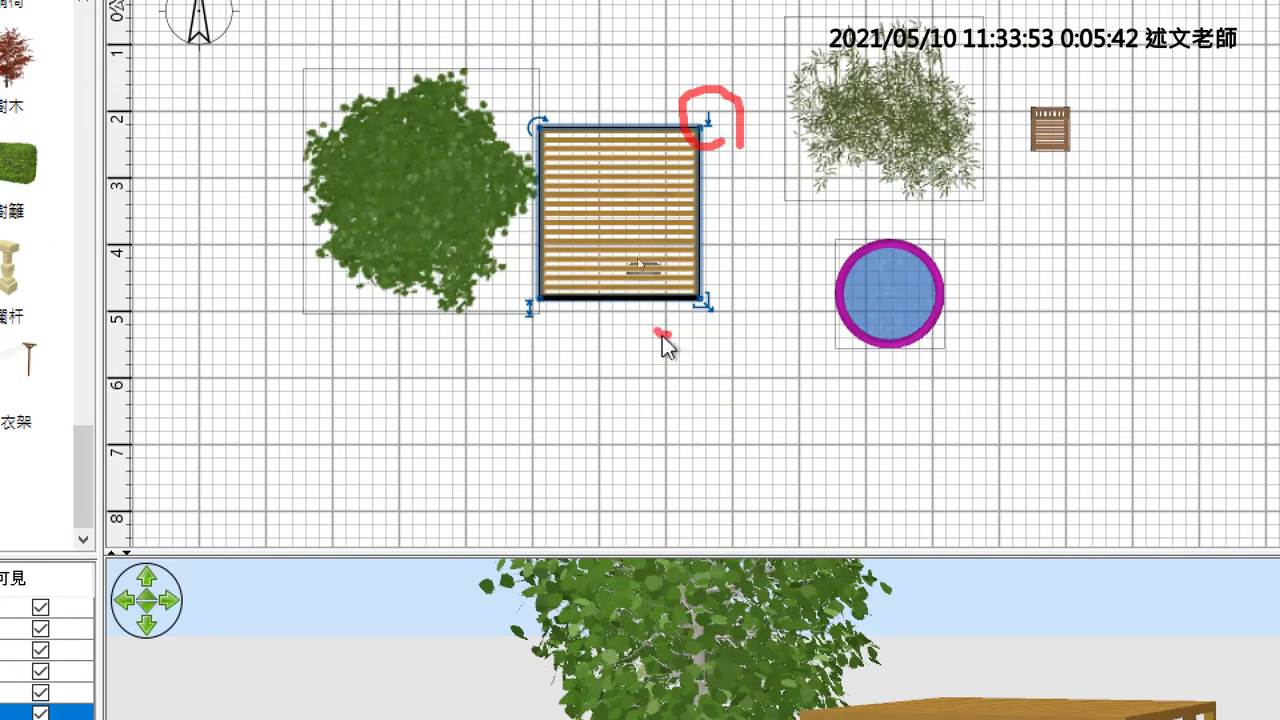
mouse_move(662, 335)
mouse_down()
mouse_move(672, 289)
mouse_move(742, 318)
mouse_up()
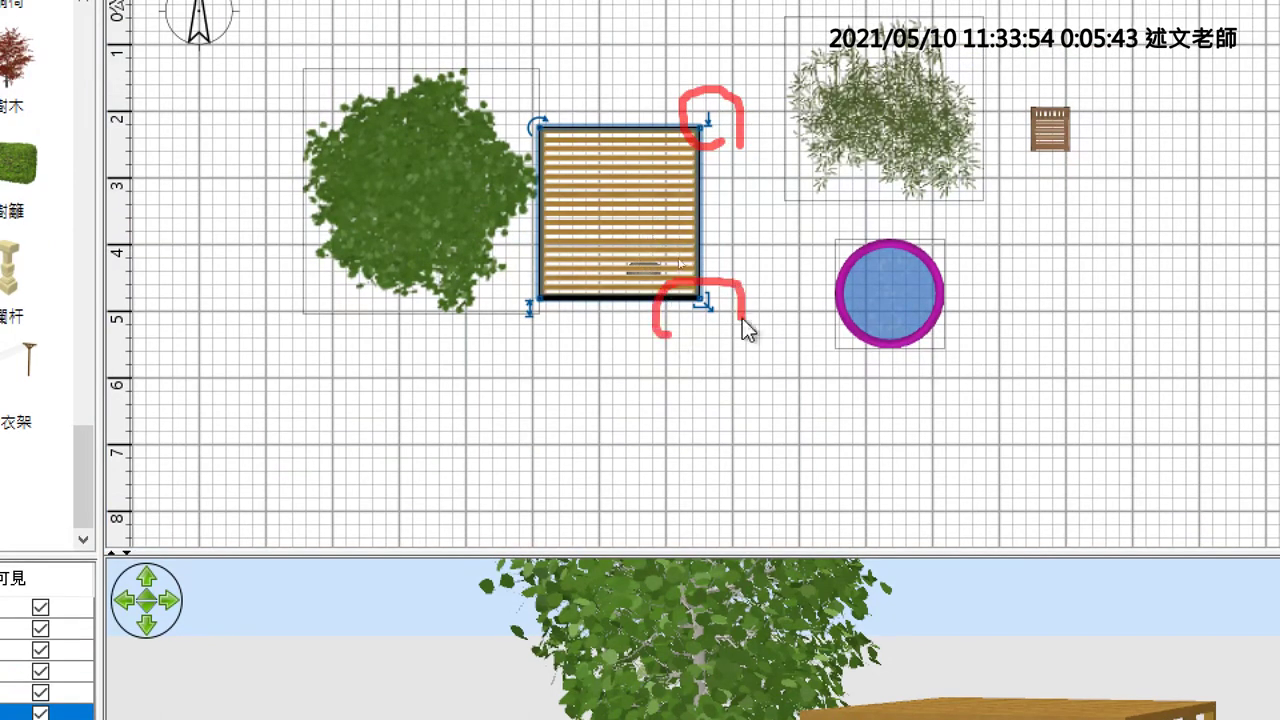
mouse_move(546, 340)
mouse_down()
mouse_move(497, 337)
mouse_move(558, 314)
mouse_up()
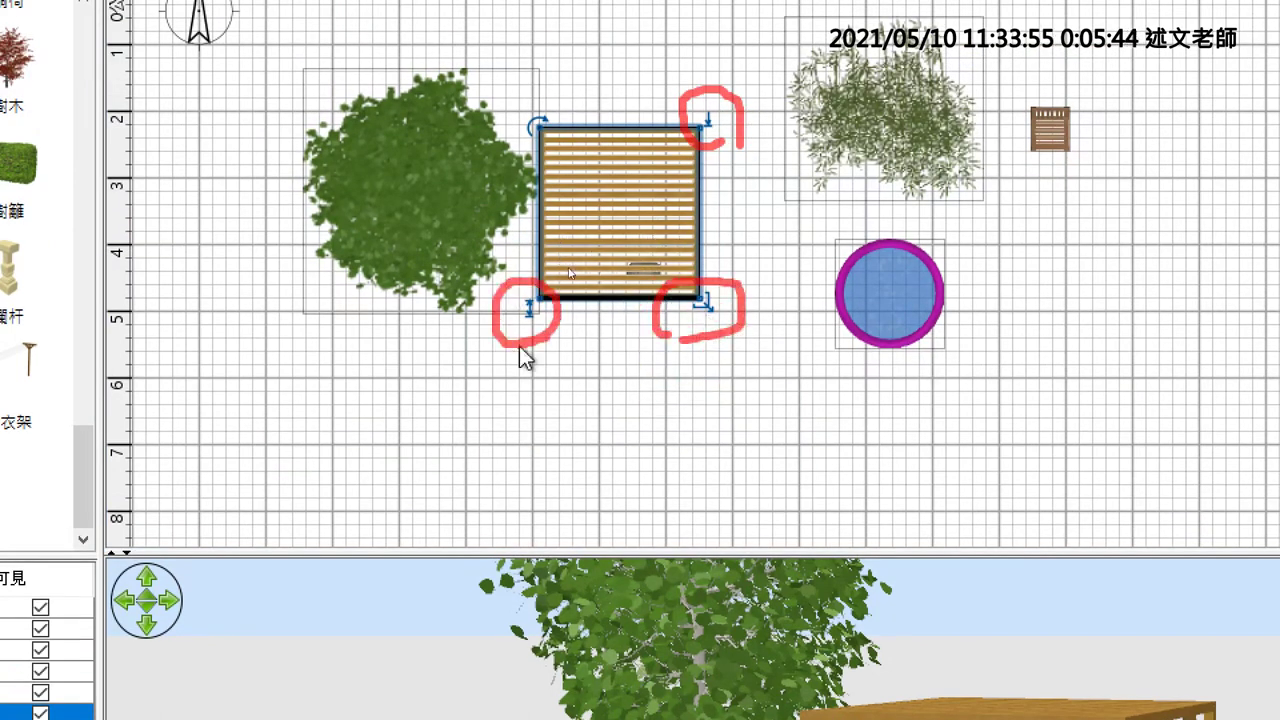
drag(523, 113, 543, 160)
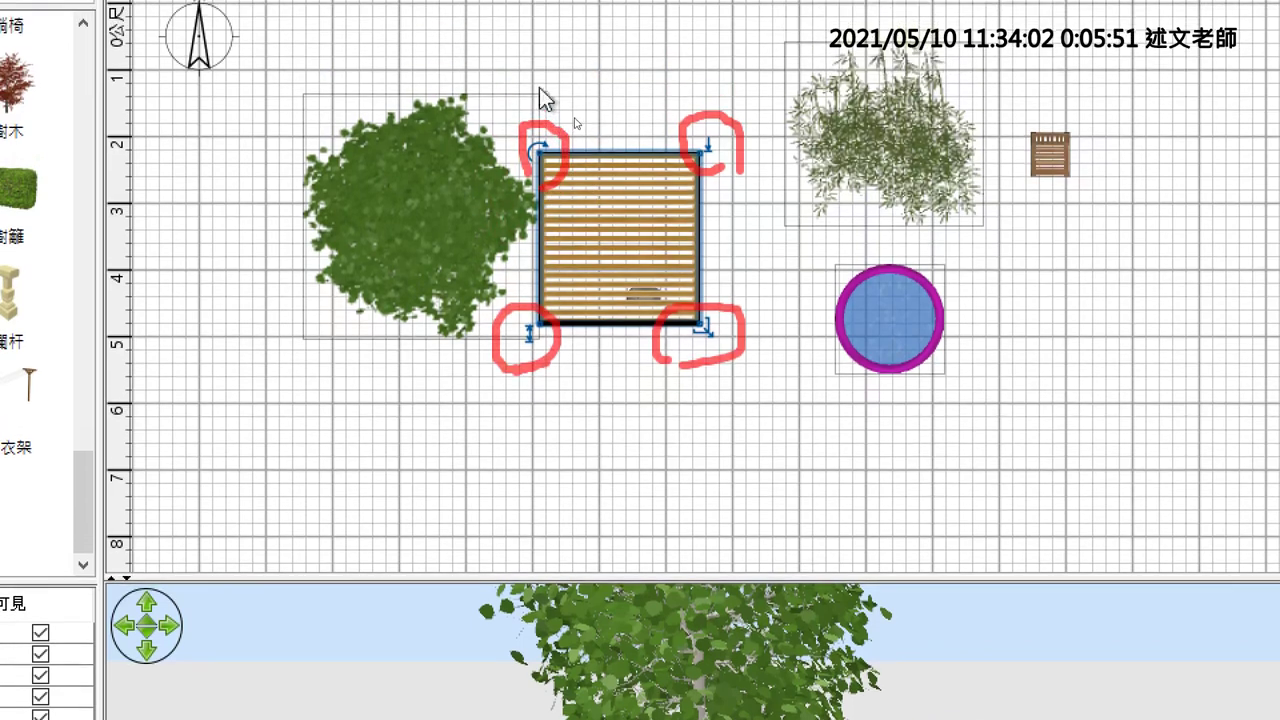
mouse_move(521, 65)
mouse_down()
mouse_move(535, 93)
mouse_move(570, 31)
mouse_up()
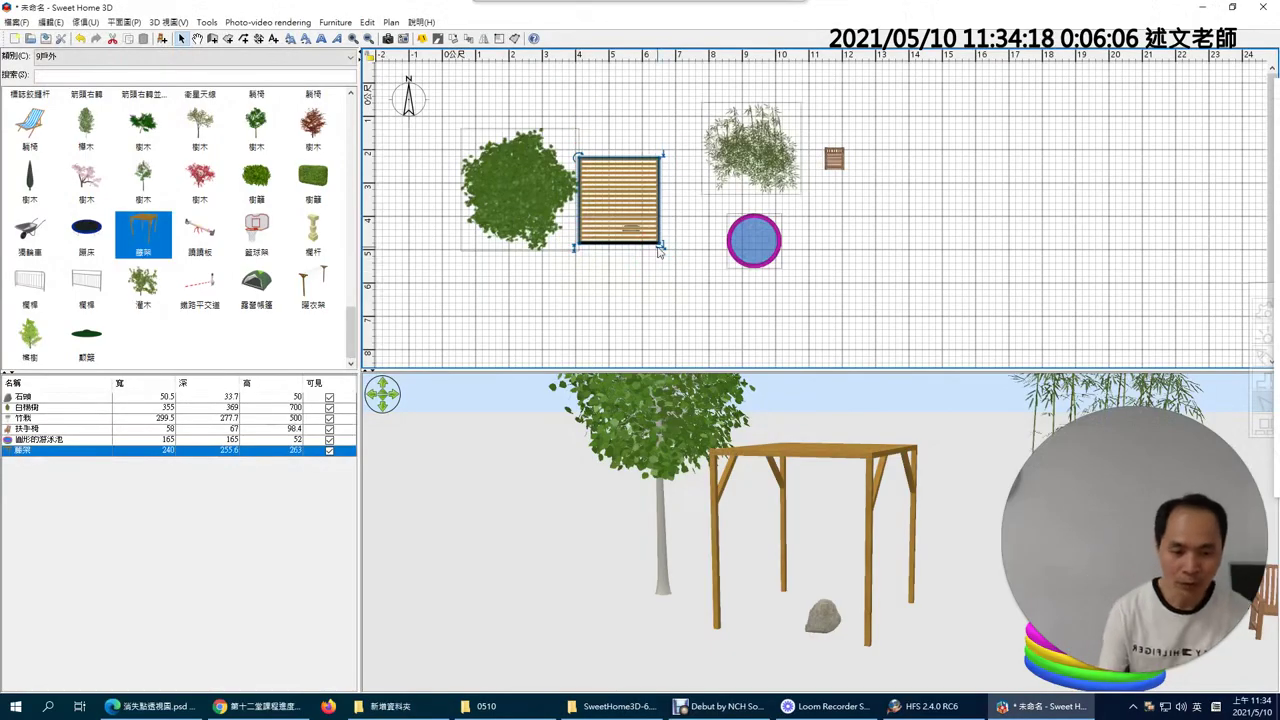
Resize the pergola to about 274 cm wide and 238 cm deep, and raise its height to about 265 cm
mouse_move(660, 243)
mouse_down()
mouse_move(752, 250)
mouse_move(652, 250)
mouse_move(664, 285)
mouse_move(668, 245)
mouse_move(698, 252)
mouse_move(662, 242)
mouse_move(671, 236)
mouse_up()
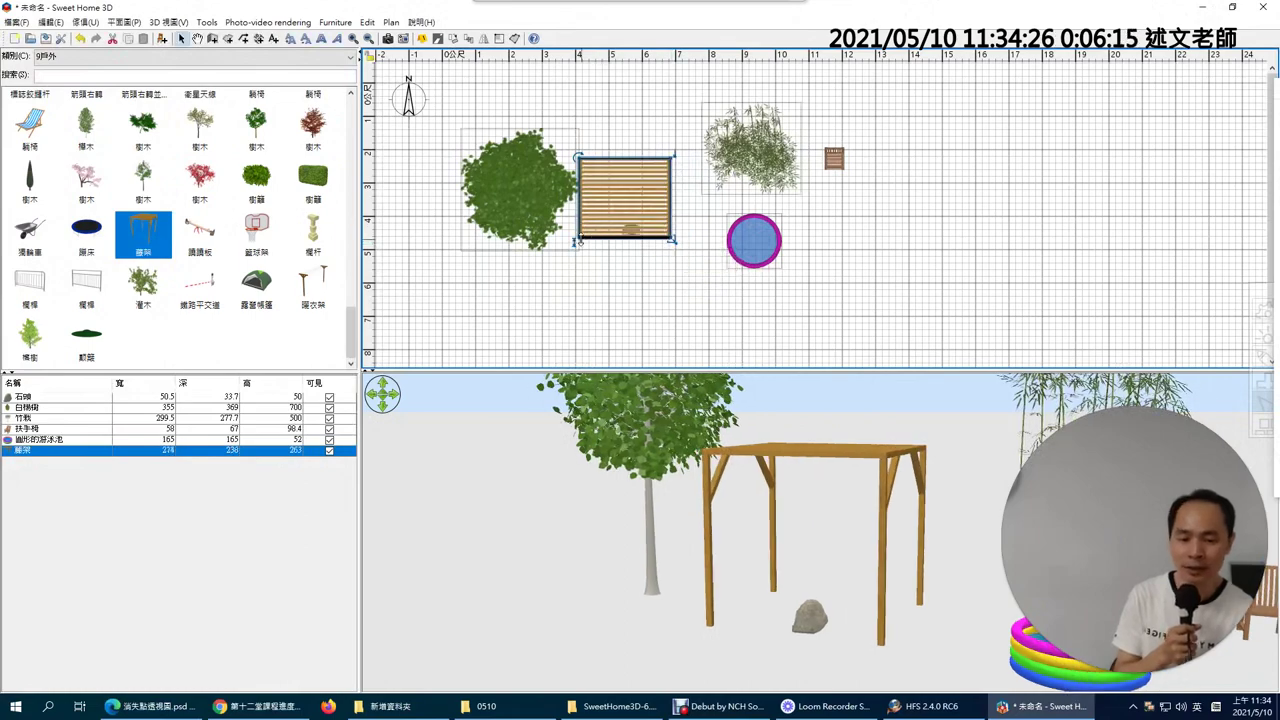
mouse_move(578, 241)
mouse_down()
mouse_move(580, 212)
mouse_move(583, 263)
mouse_move(585, 226)
mouse_move(587, 238)
mouse_up()
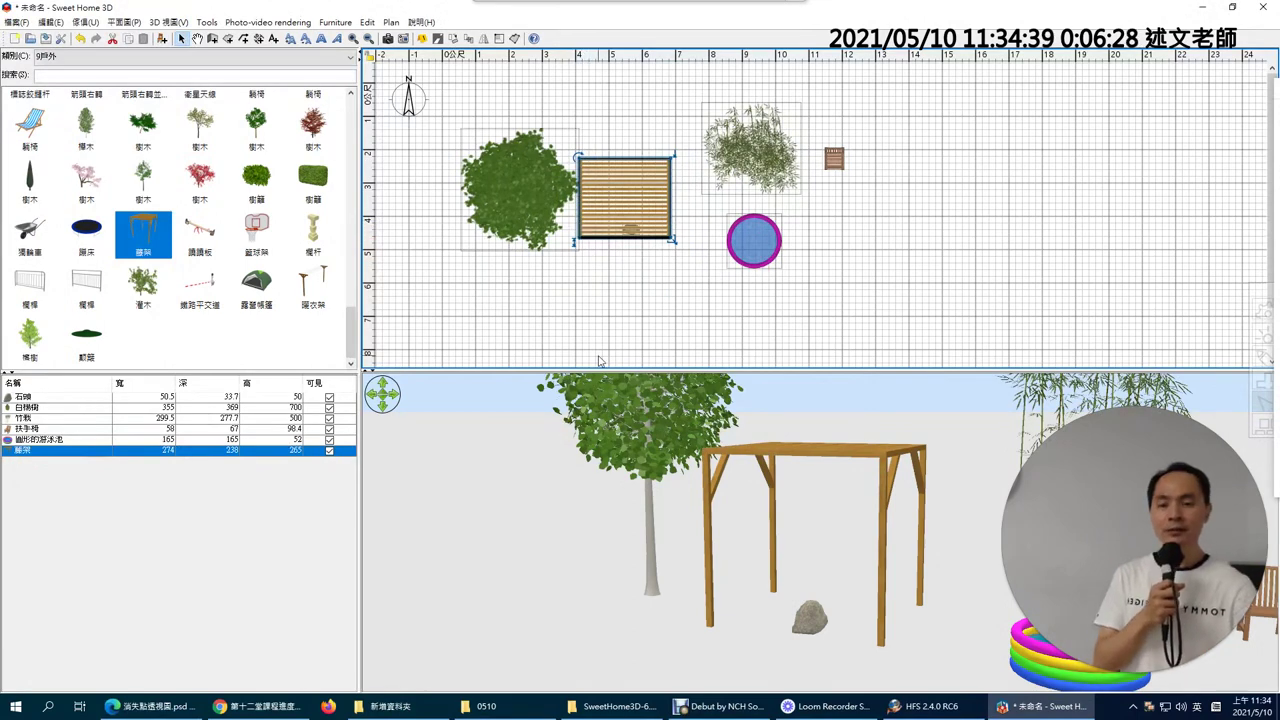
Add the wooden dog house (狗屋) from the outdoor catalogue to the plan and move it onto the centre of the poplar tree
drag(355, 327, 352, 168)
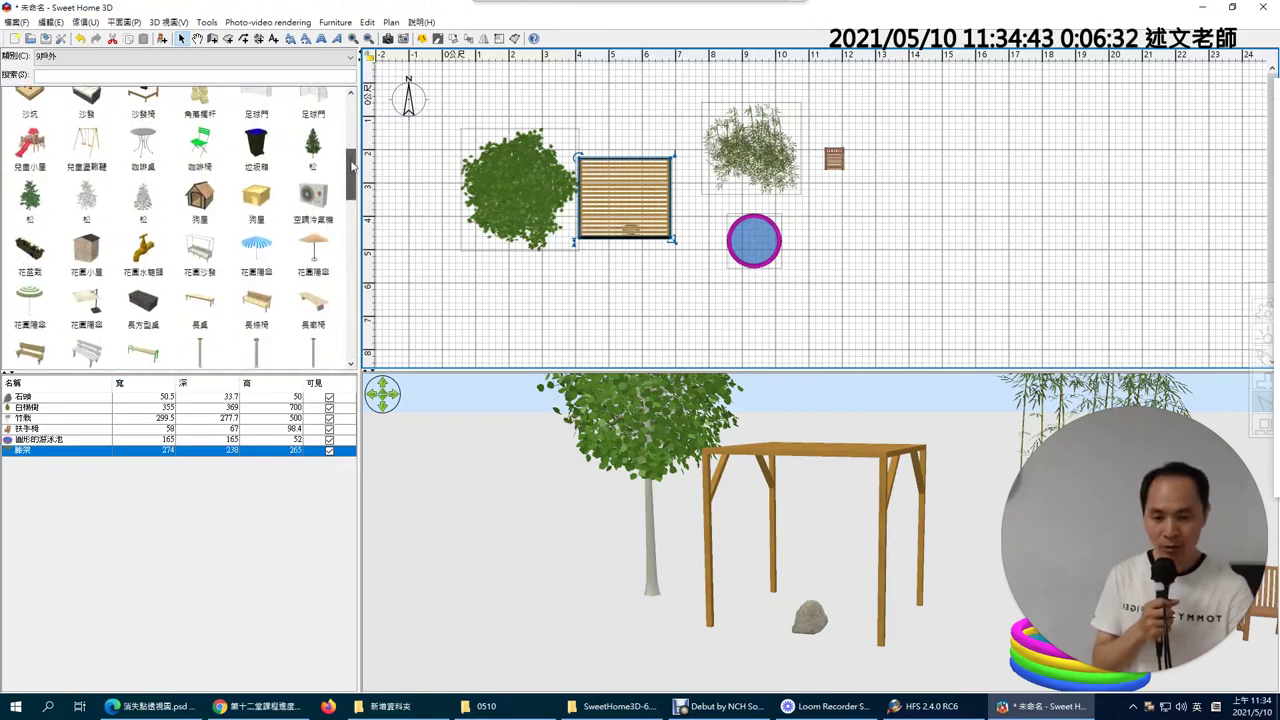
drag(200, 200, 567, 256)
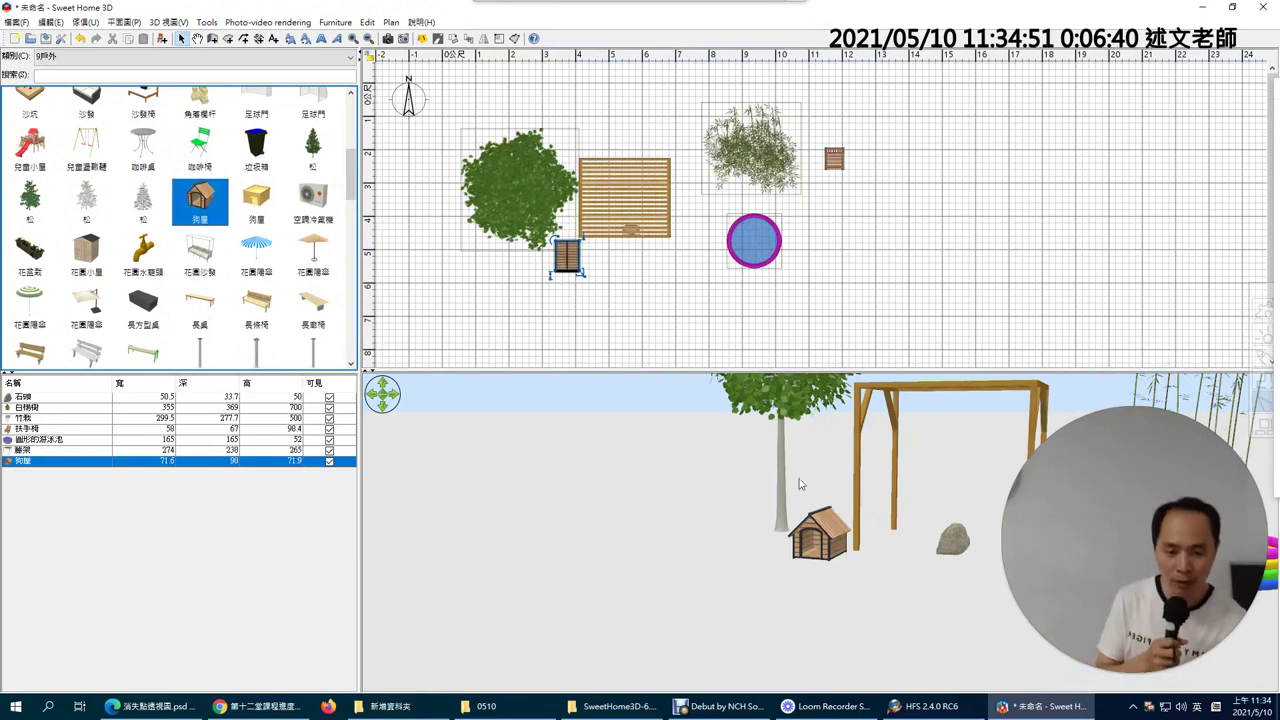
drag(567, 256, 528, 193)
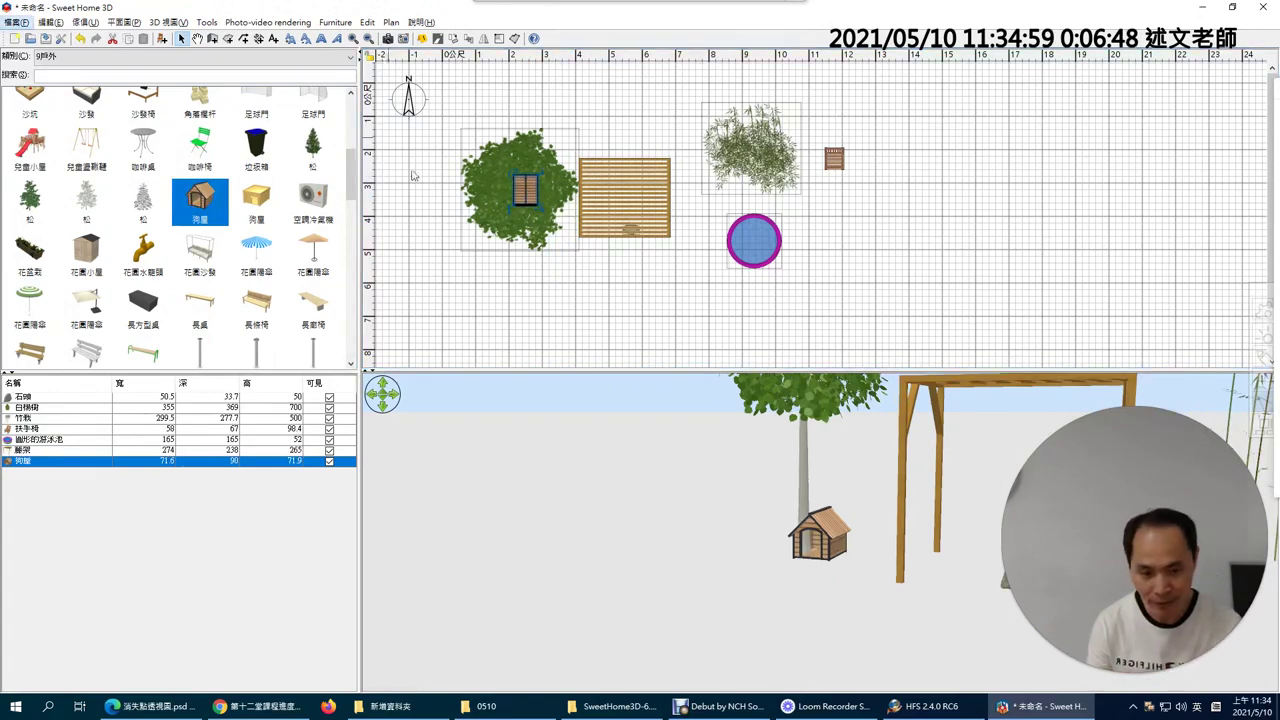
Select the pergola and check its elevation above the ground in the plan
ctrl+scroll(519, 187, up, 3)
ctrl+scroll(691, 187, up, 3)
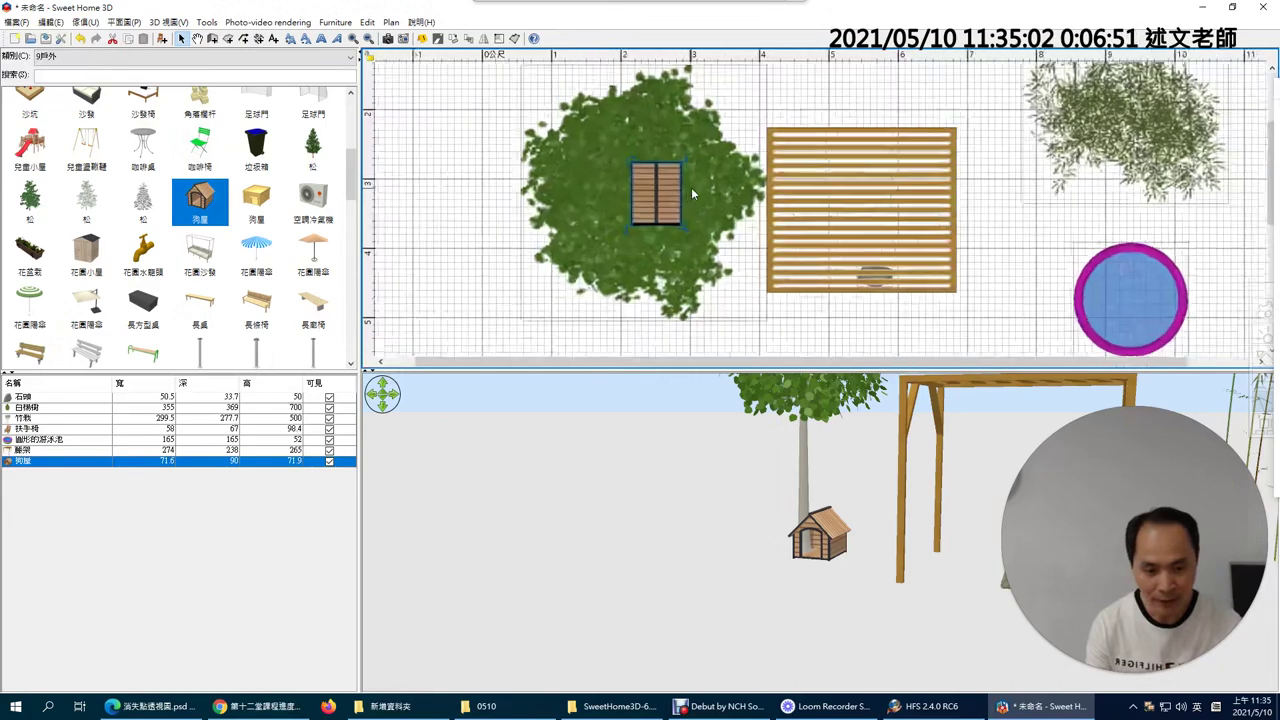
click(908, 148)
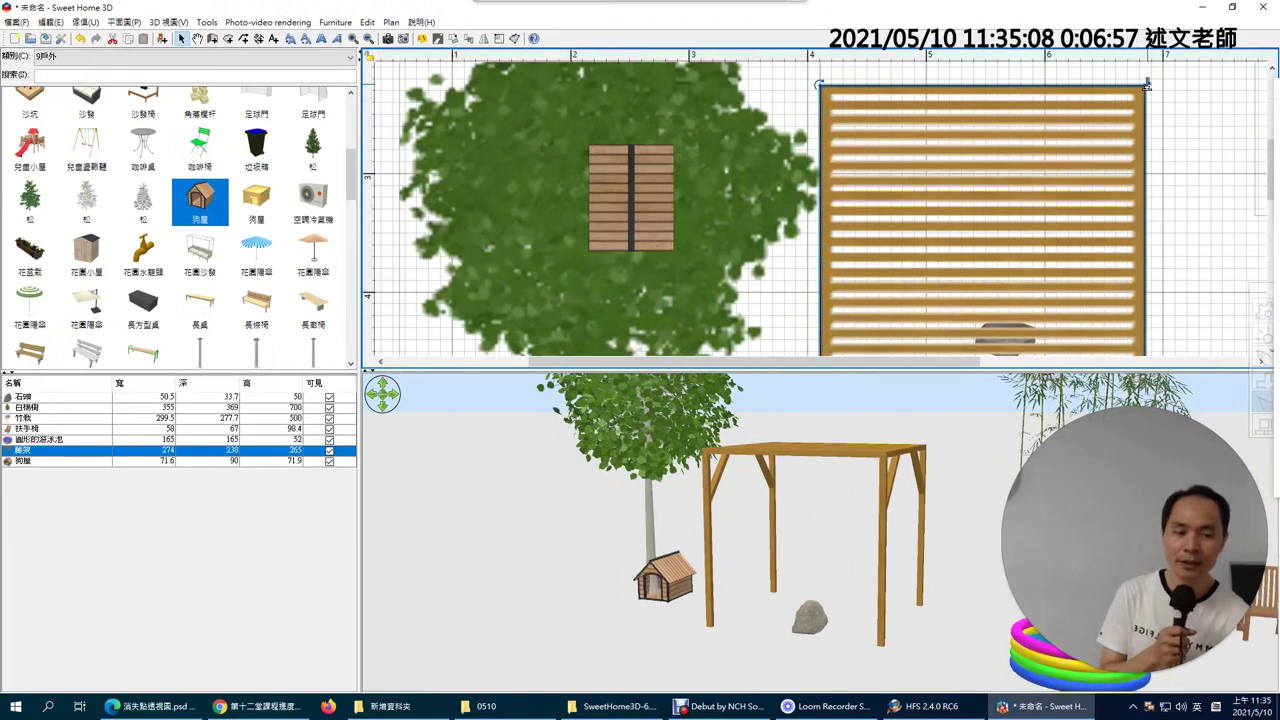
drag(1147, 86, 1147, 86)
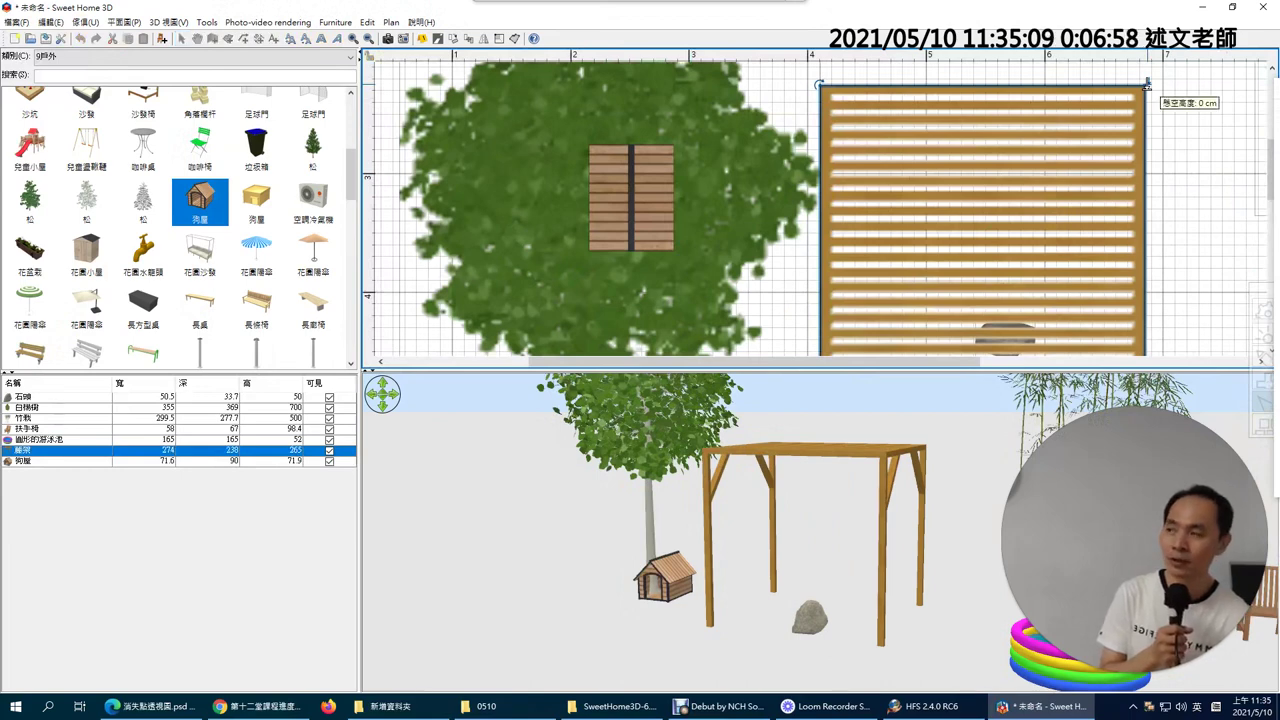
Raise the dog house's elevation until it sits on top of the poplar tree, and view it from another angle in 3D
click(635, 176)
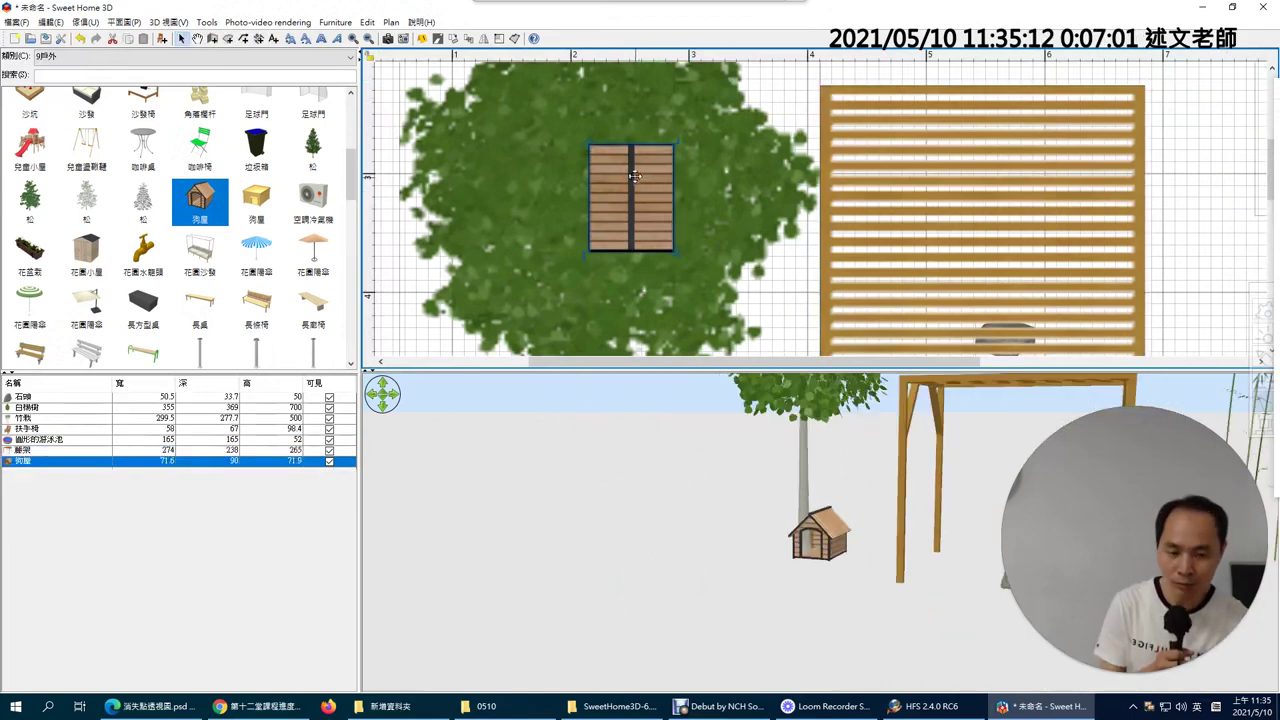
drag(673, 146, 688, 8)
scroll(714, 200, down, 3)
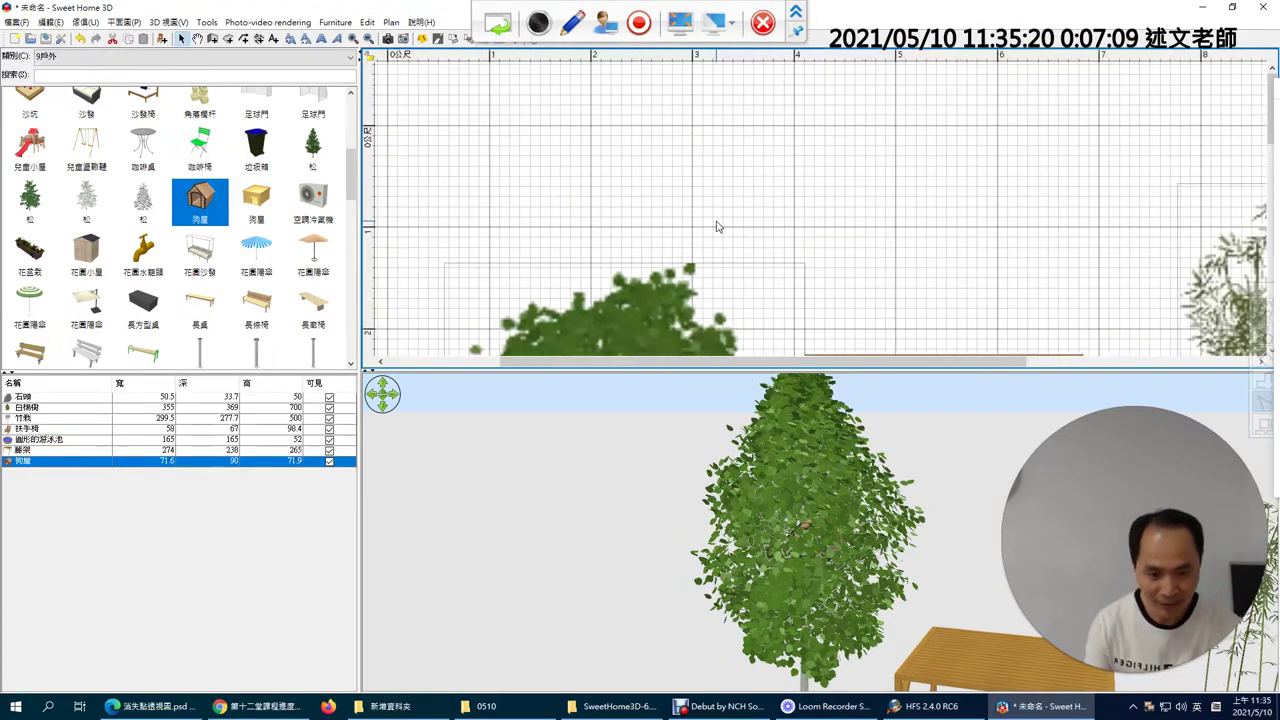
ctrl+scroll(714, 229, down, 2)
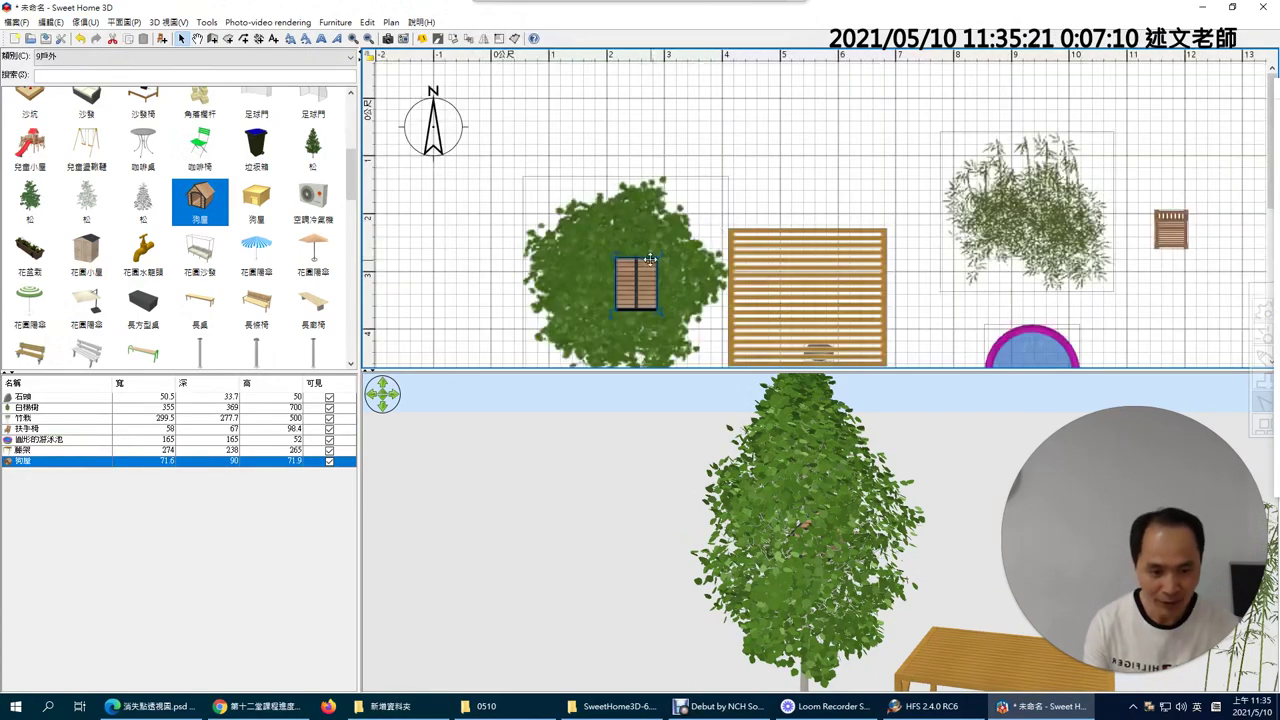
drag(650, 259, 668, 94)
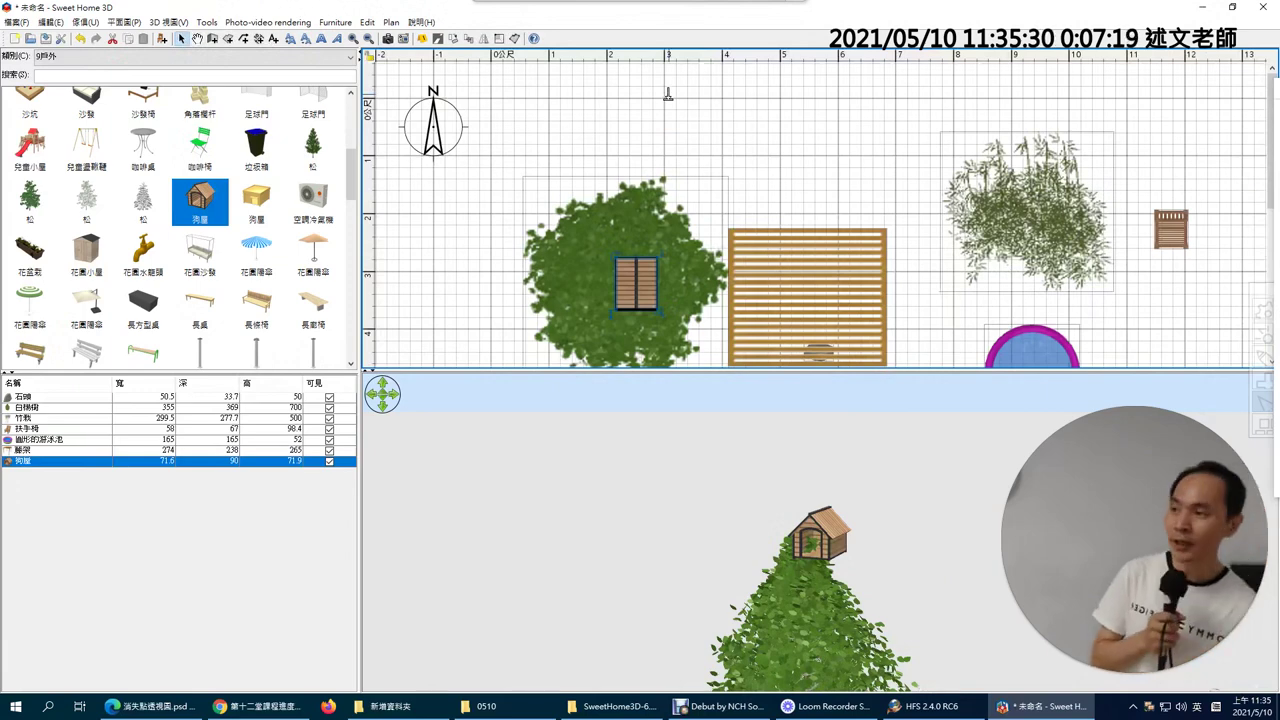
drag(1038, 636, 983, 616)
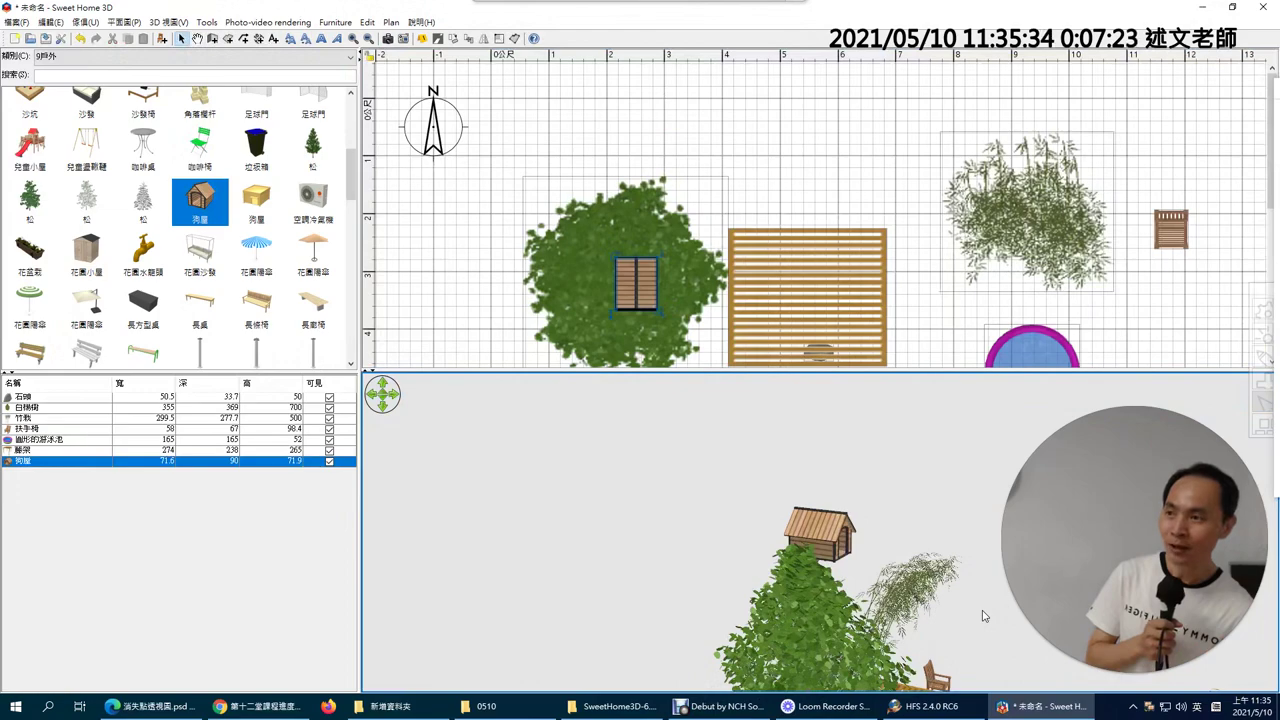
Select the pergola and the armchair in the plan and examine each of them from different angles in 3D
click(884, 237)
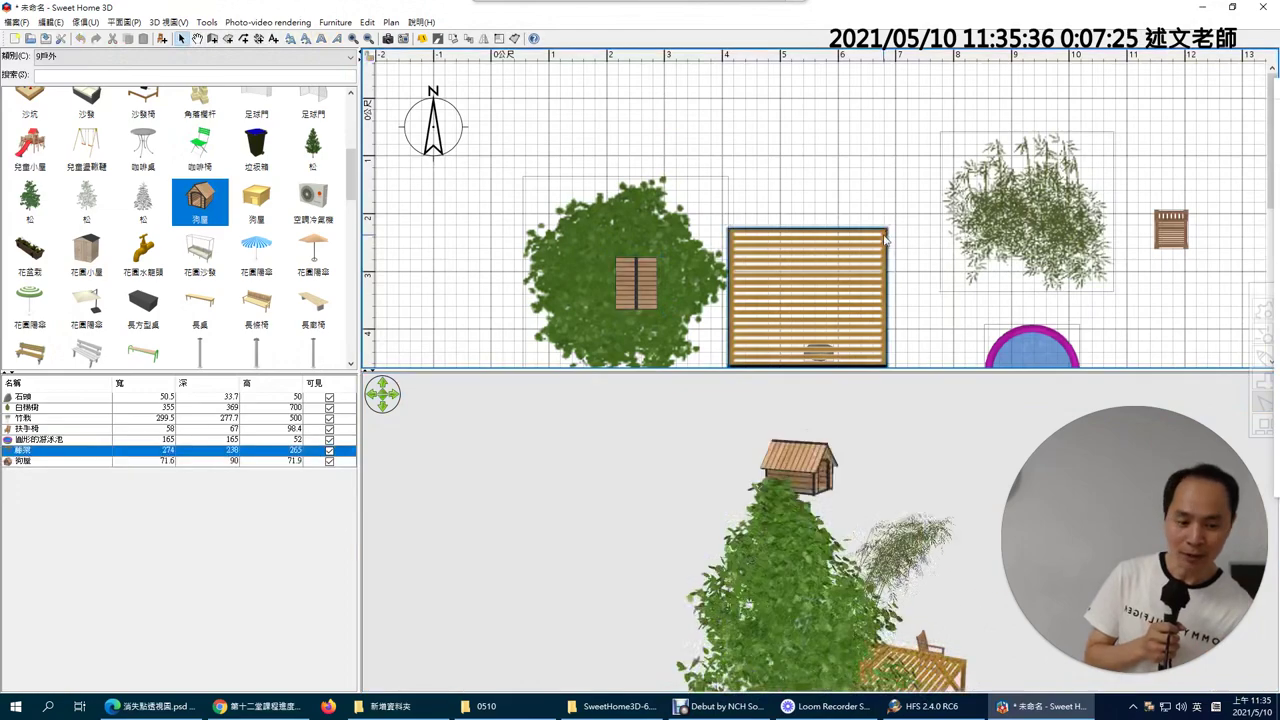
drag(886, 230, 880, 202)
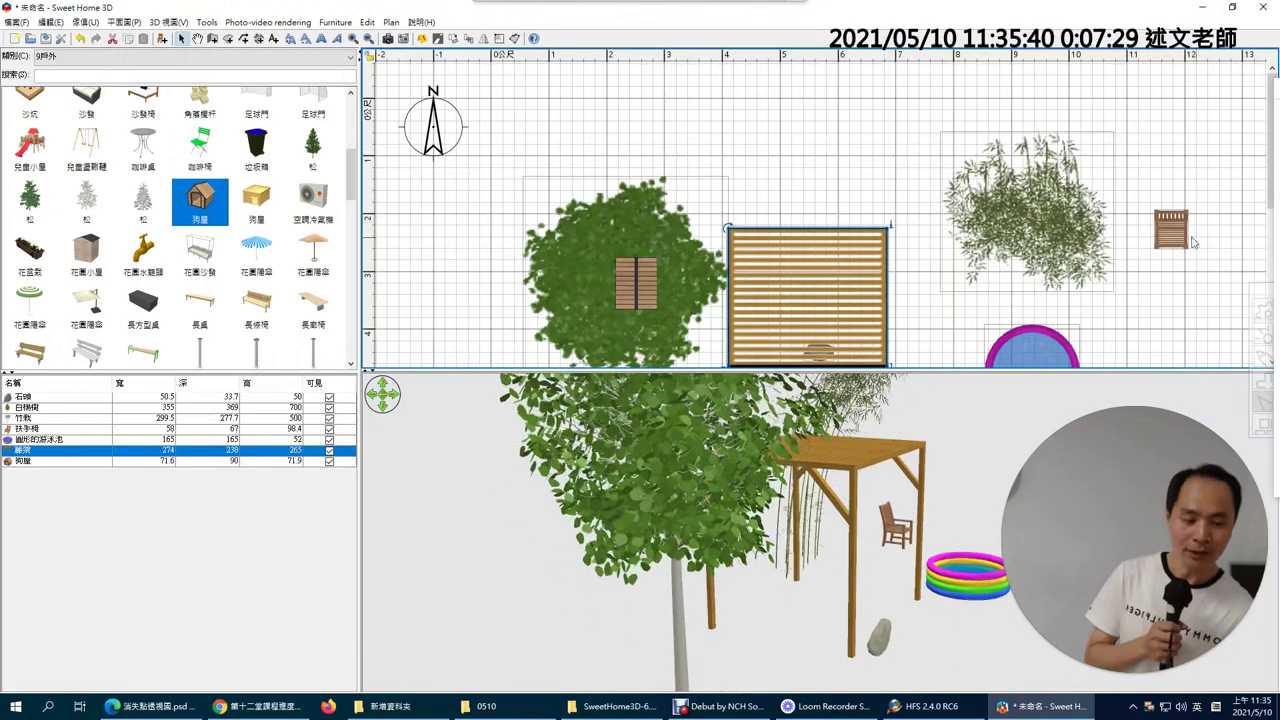
click(1175, 238)
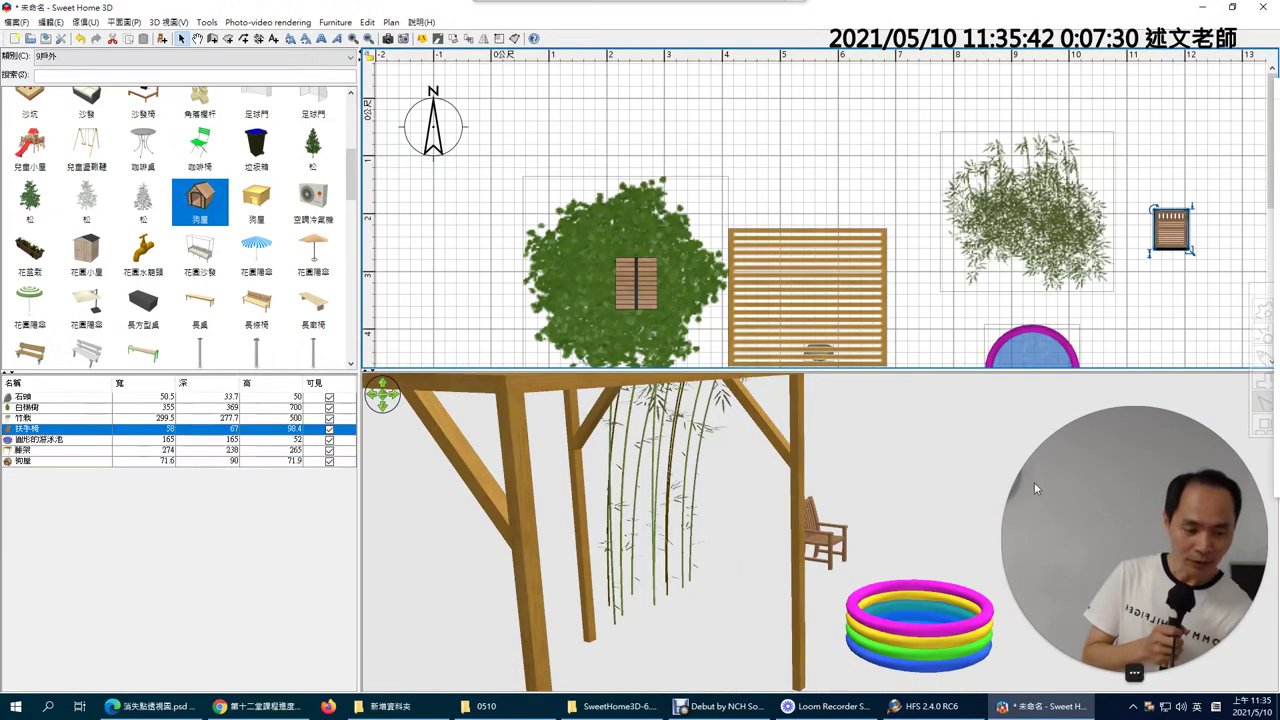
drag(1030, 560, 734, 560)
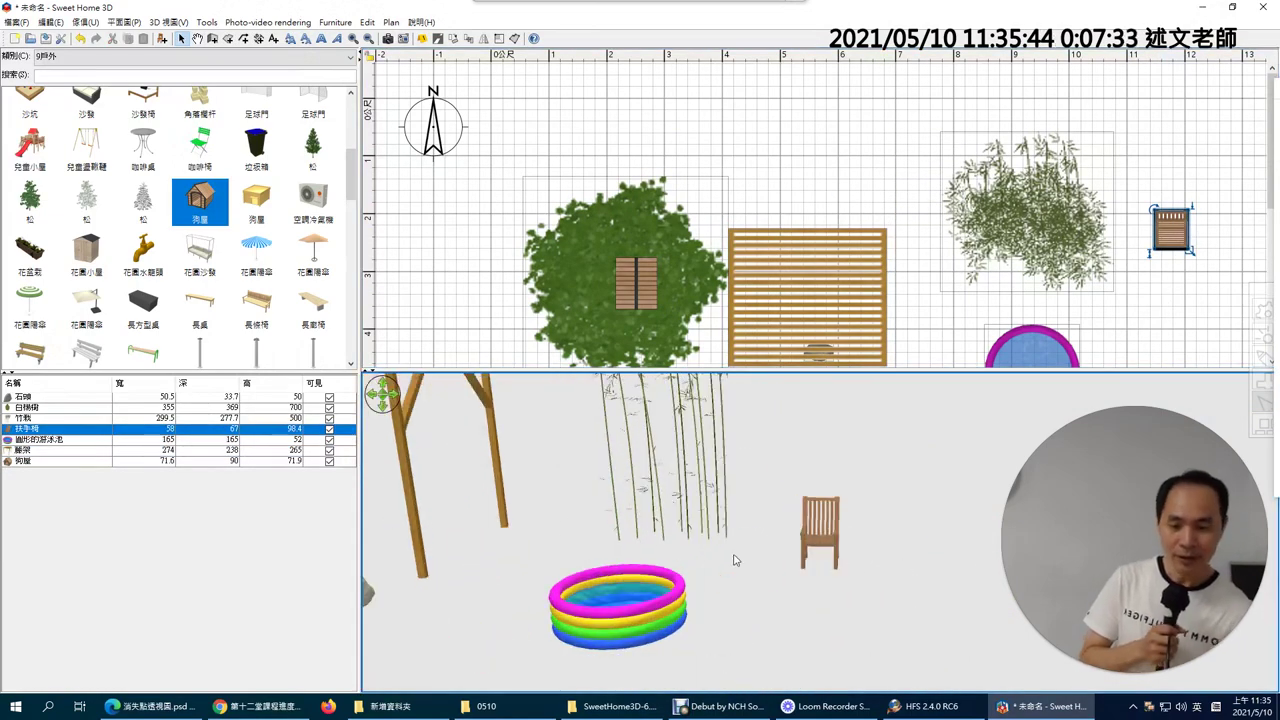
Show the furniture catalogue's models from all categories (全部) and activate the catalogue search
scroll(204, 290, down, 5)
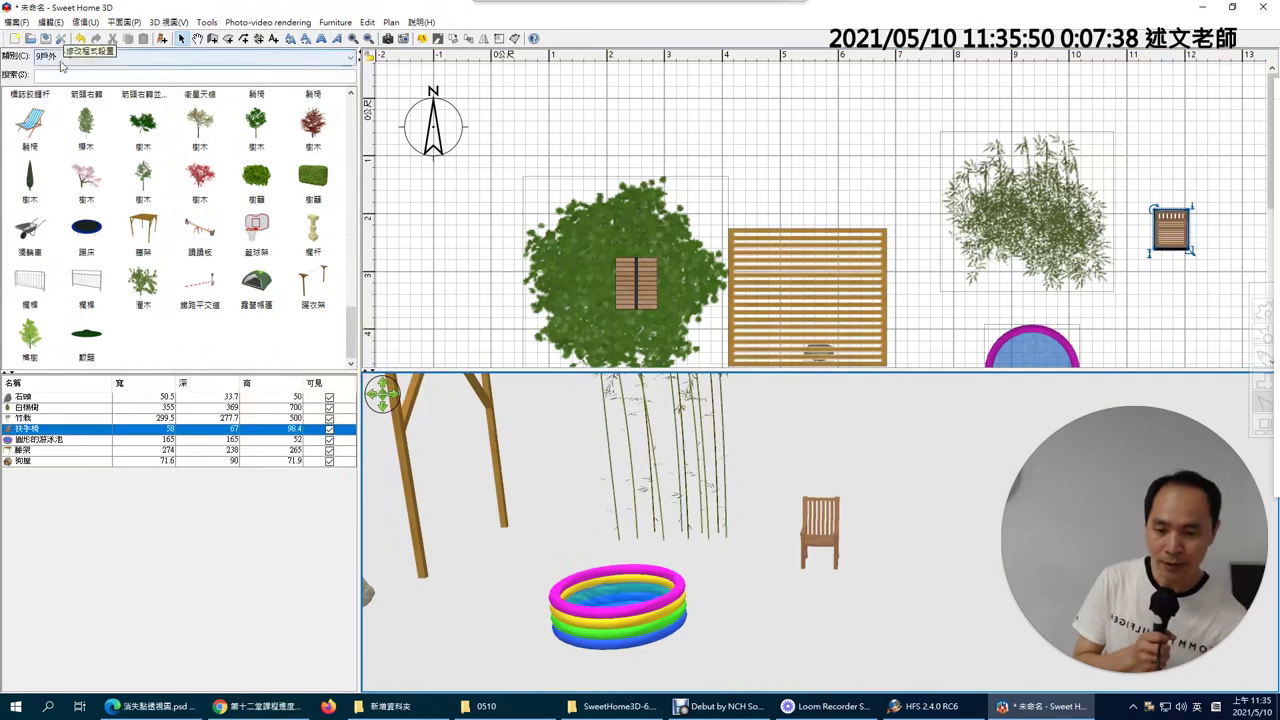
click(80, 56)
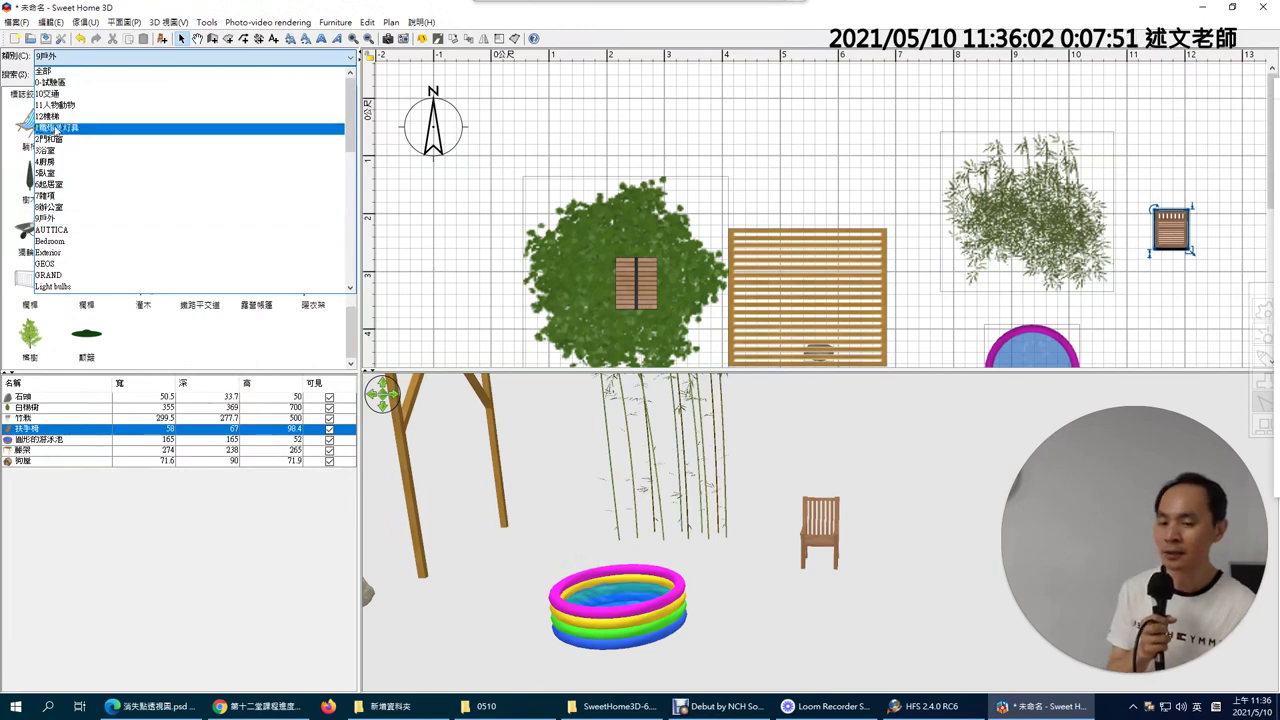
click(42, 70)
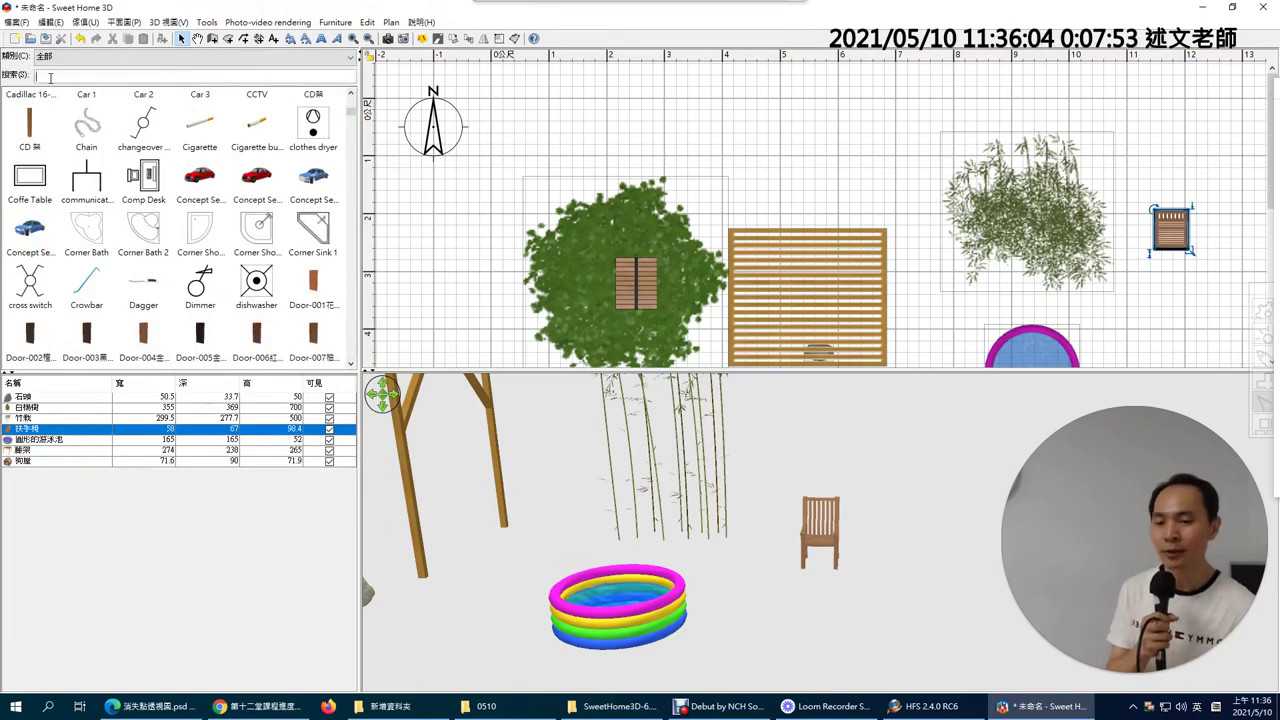
click(50, 77)
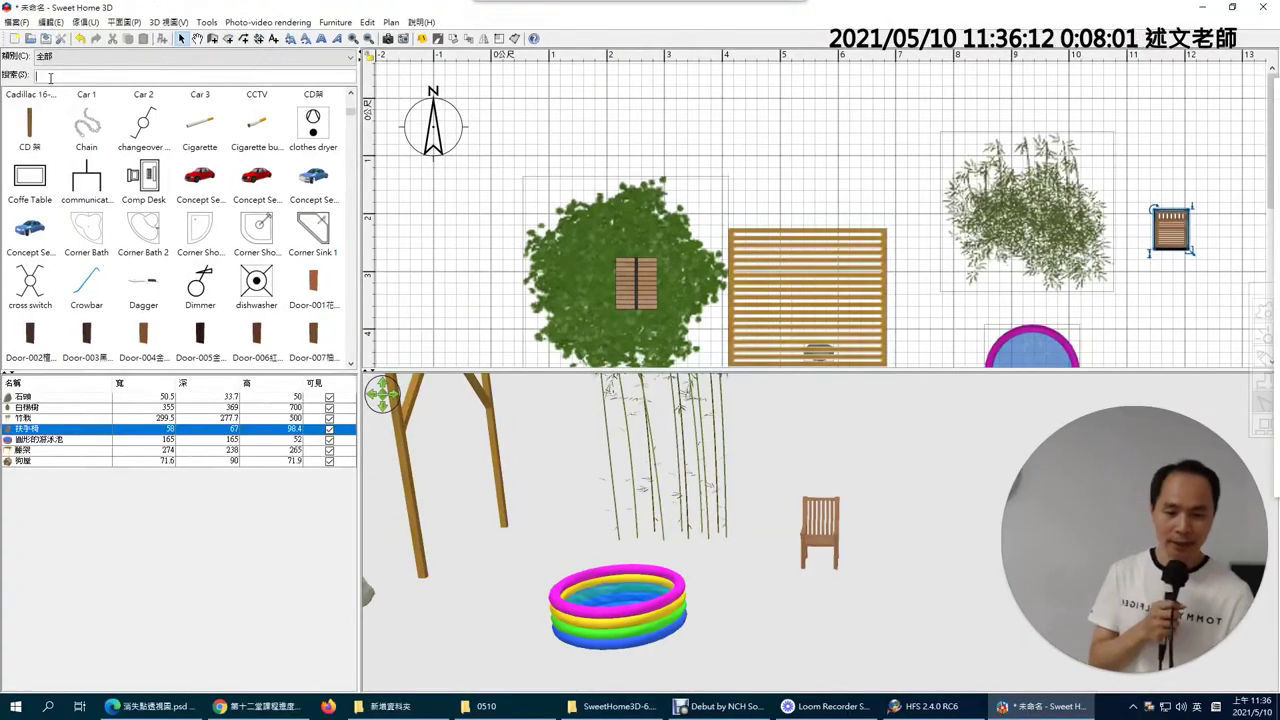
Show the people and animals category (11人物動物) and add the hen (母雞) just below the armchair in the plan
click(48, 58)
click(66, 104)
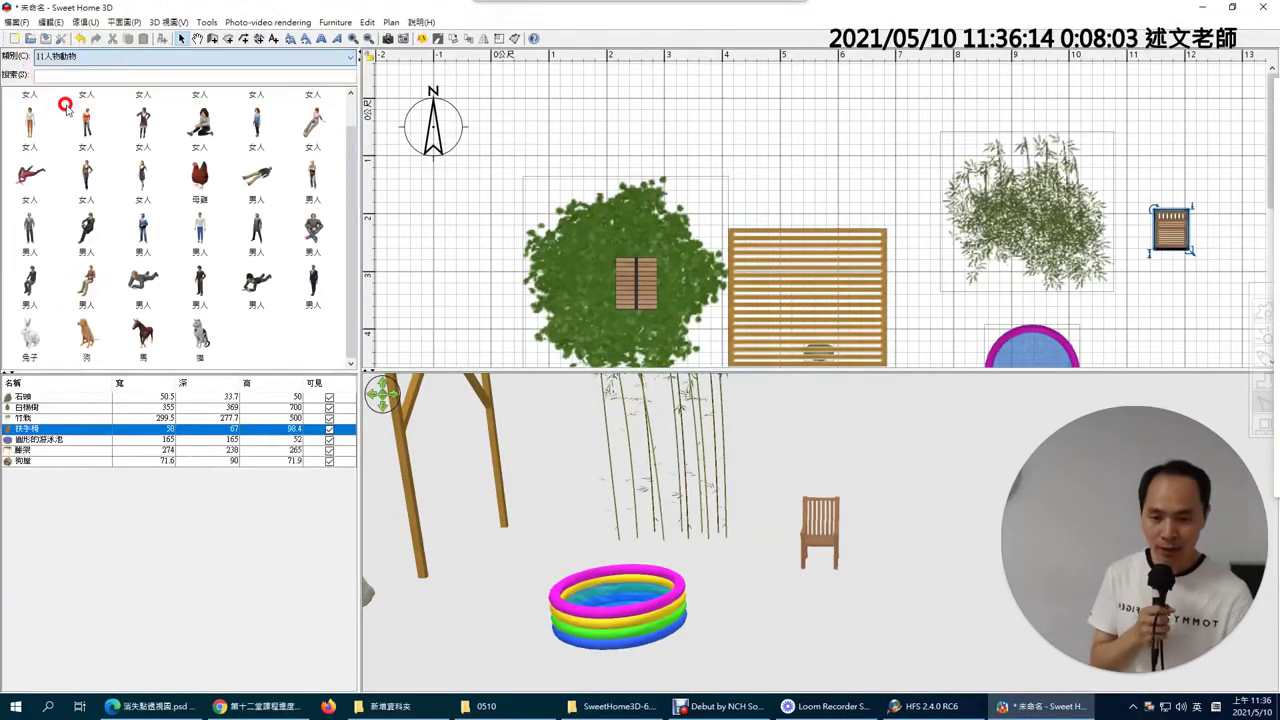
mouse_move(228, 318)
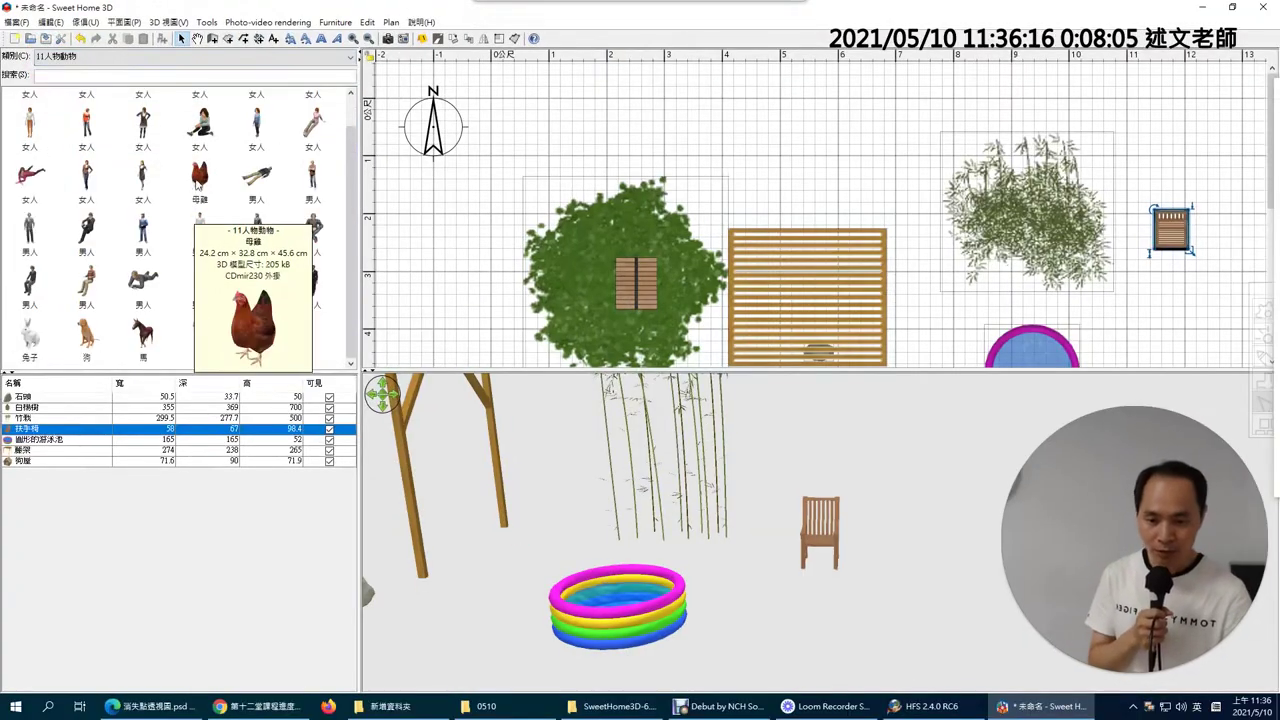
drag(200, 180, 1176, 270)
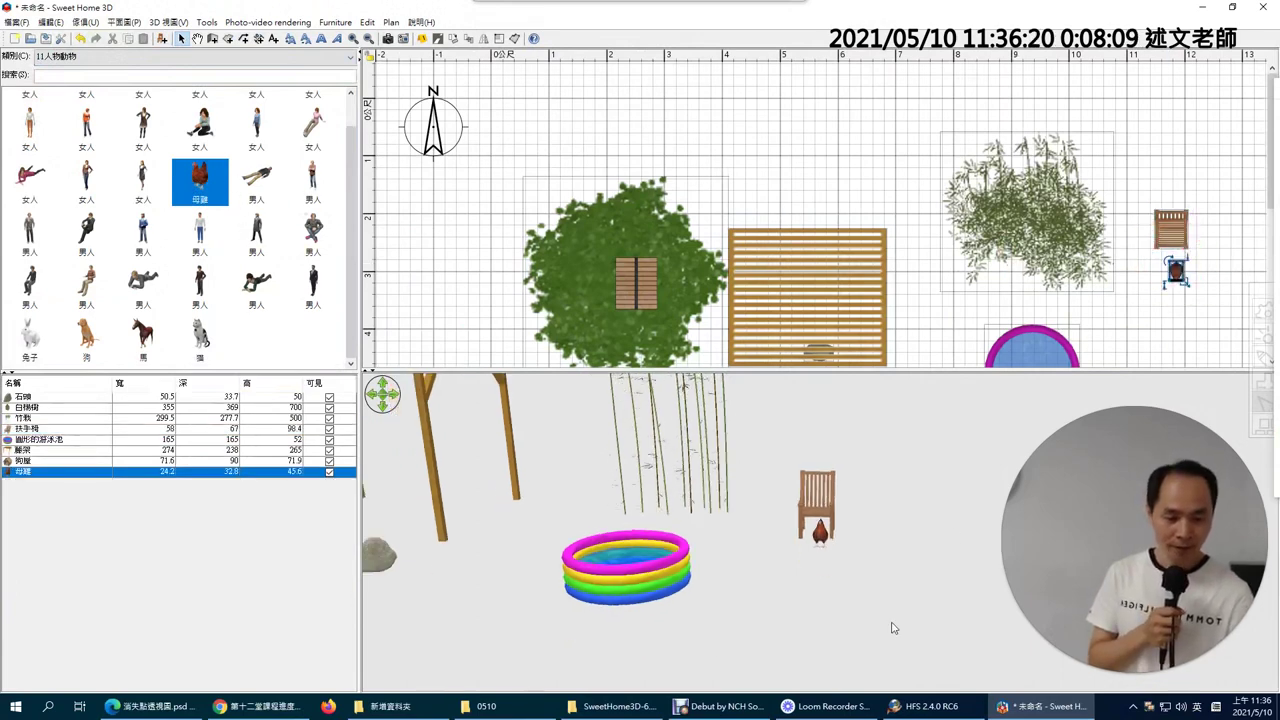
Move the hen onto the armchair's seat in the plan and examine it from both sides in 3D
scroll(887, 598, up, 5)
scroll(887, 598, up, 4)
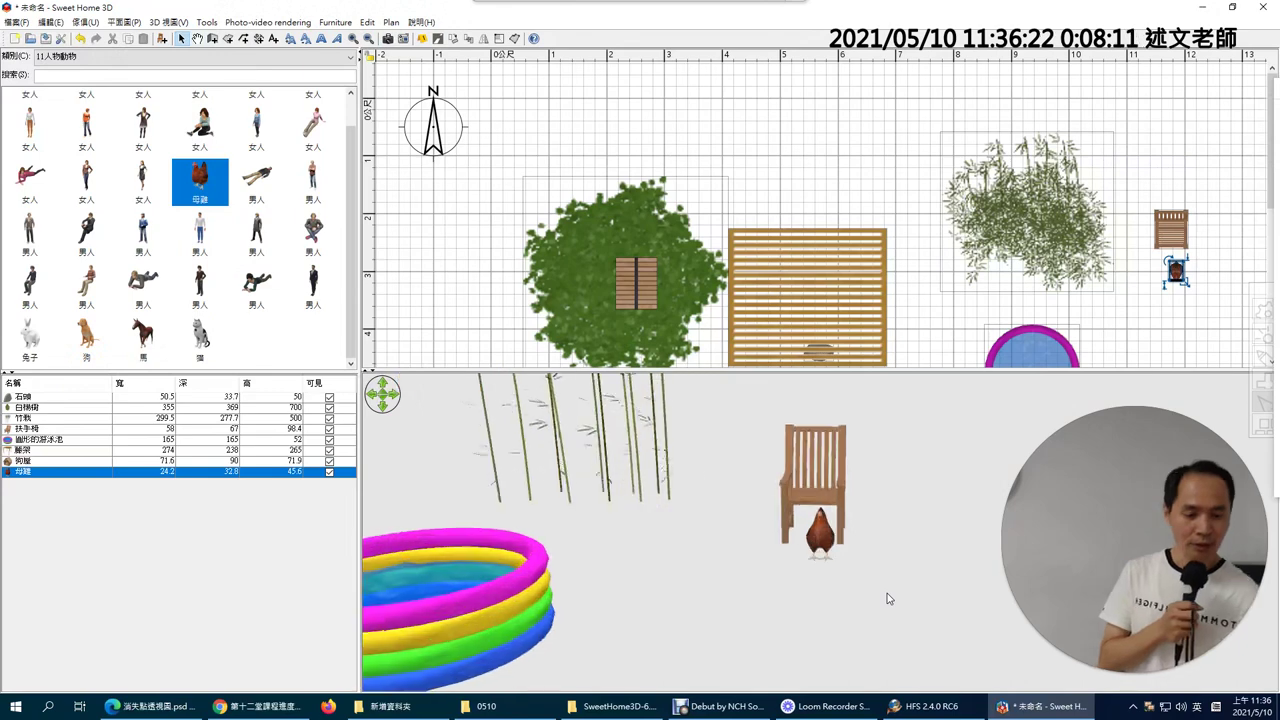
scroll(887, 598, up, 4)
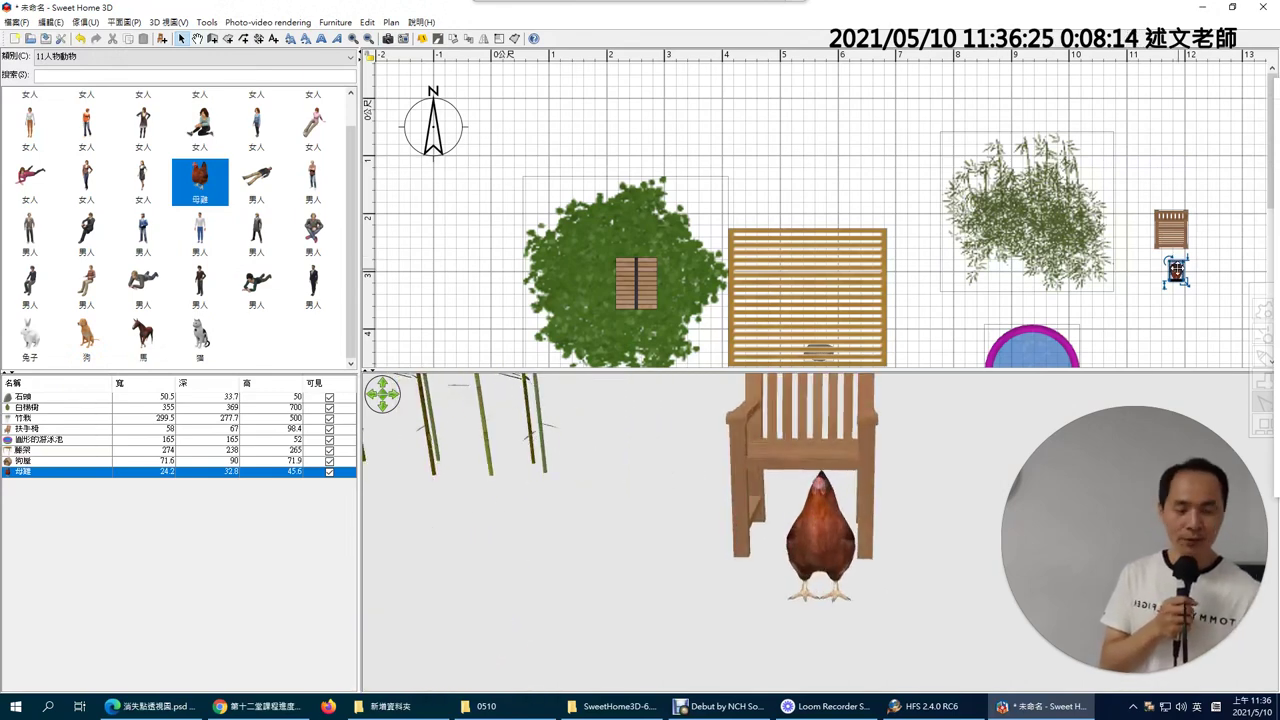
drag(1176, 272, 1171, 230)
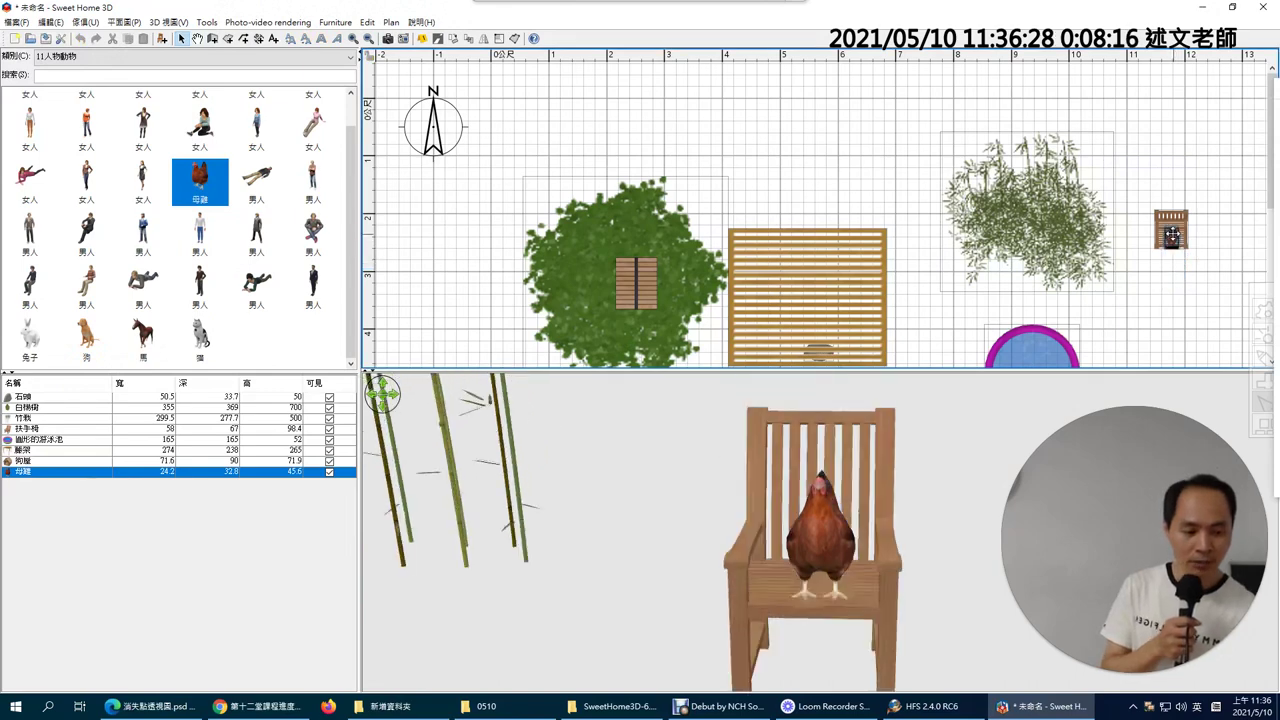
drag(817, 587, 888, 597)
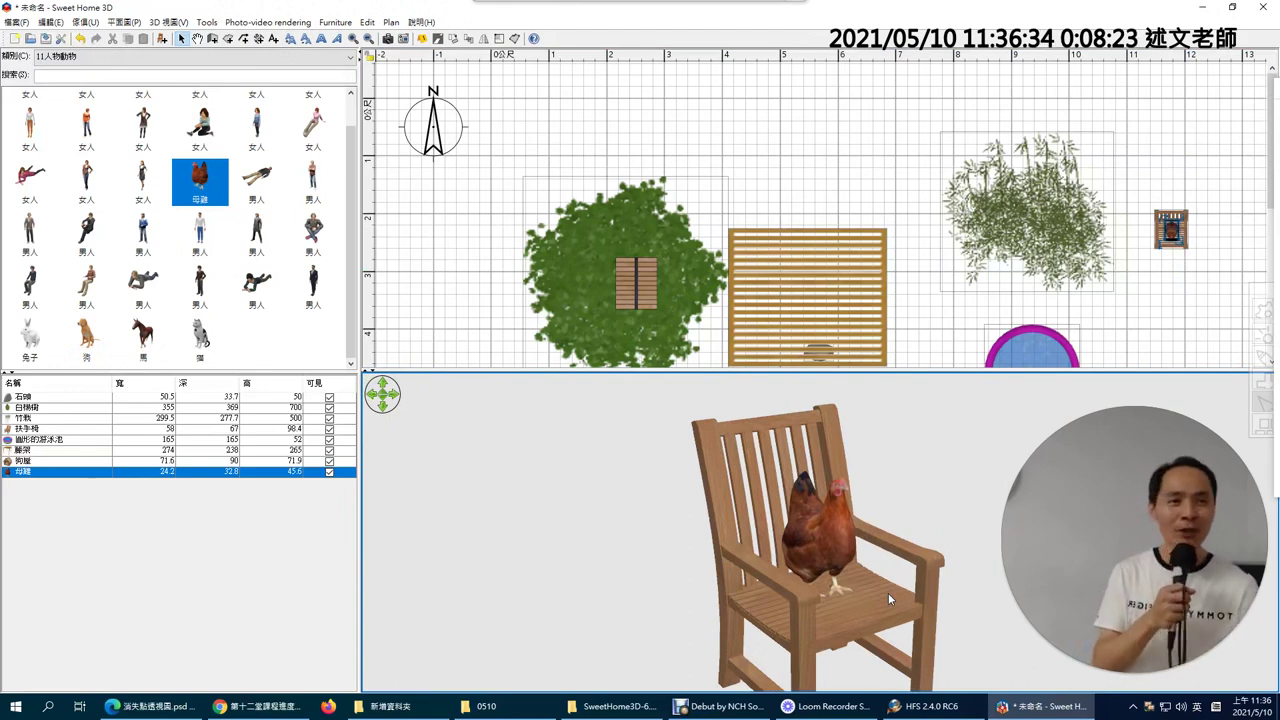
mouse_move(1176, 214)
mouse_down()
mouse_move(1175, 196)
mouse_move(1172, 268)
mouse_move(1174, 232)
mouse_up()
drag(840, 580, 798, 590)
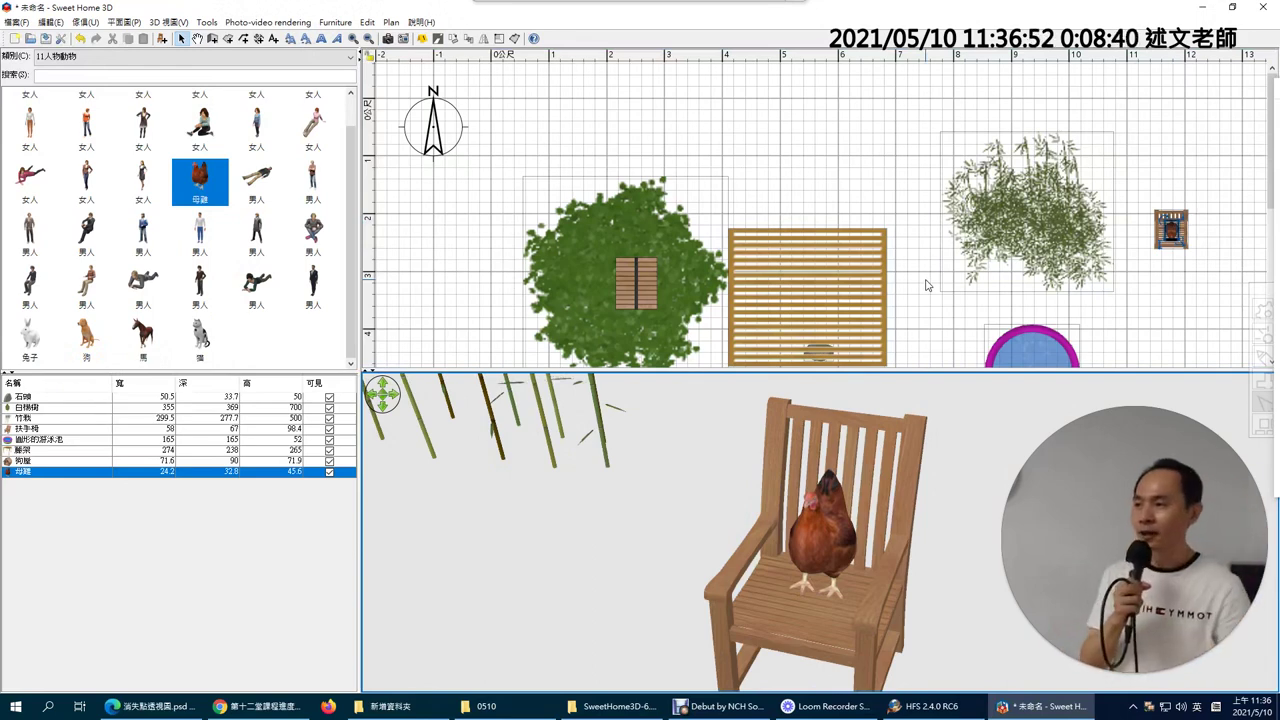
Move the pergola about 1 m upward in the plan so it no longer covers the rock
click(843, 245)
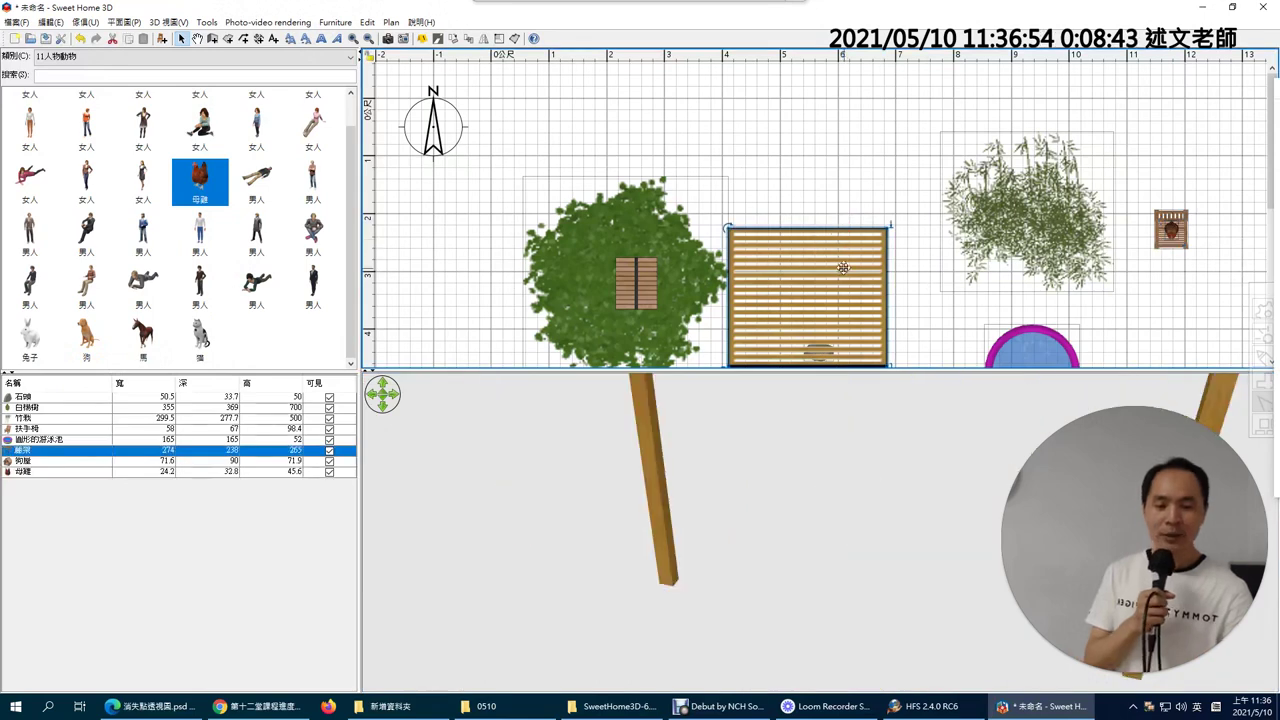
drag(843, 269, 839, 210)
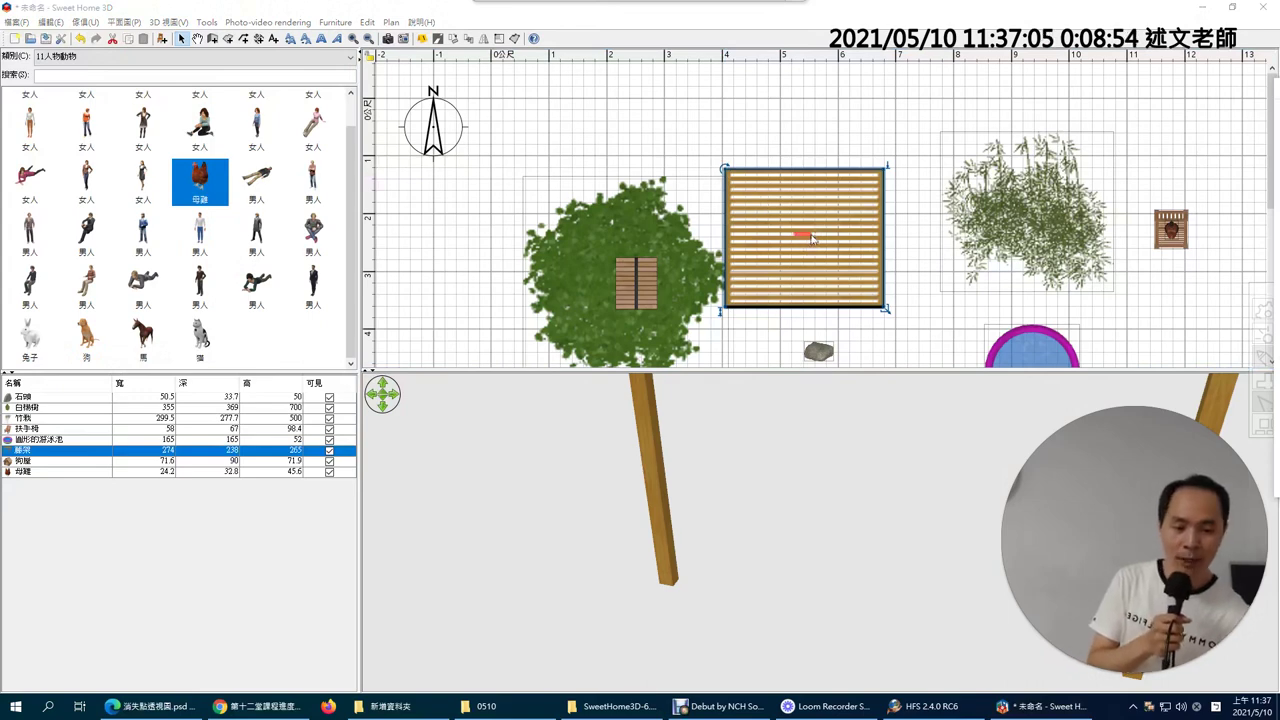
drag(806, 236, 740, 183)
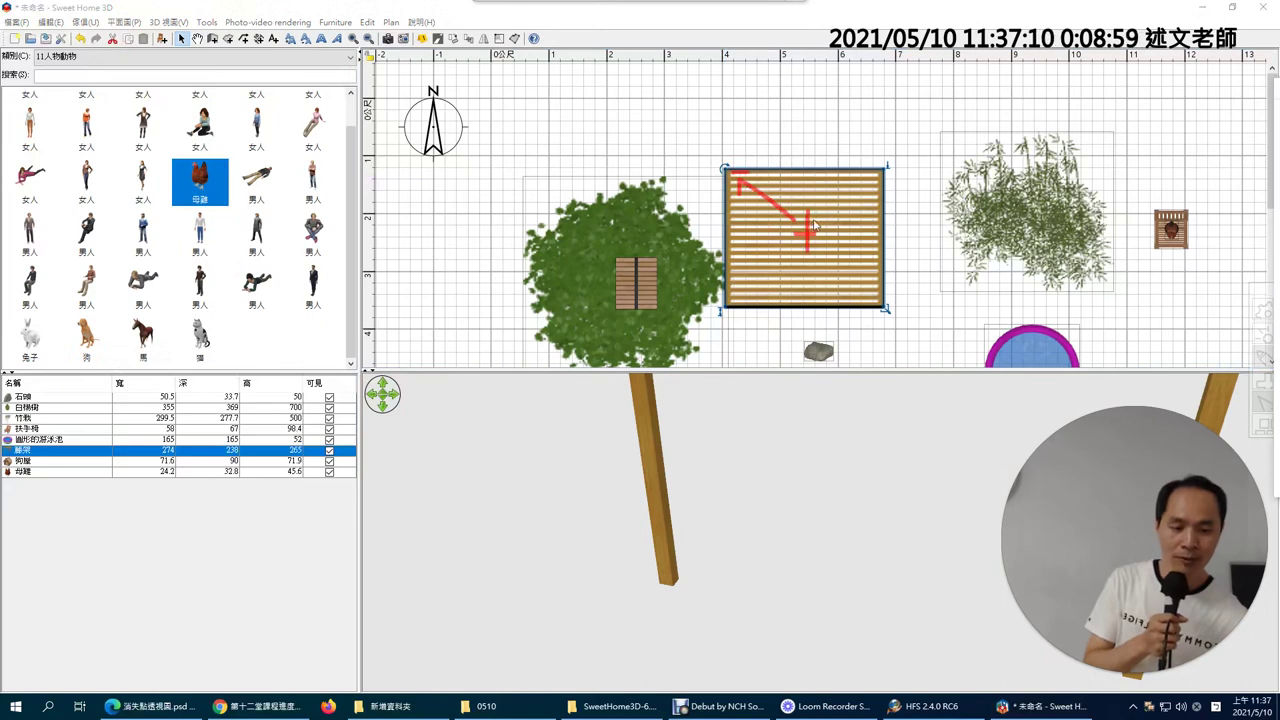
drag(808, 232, 866, 180)
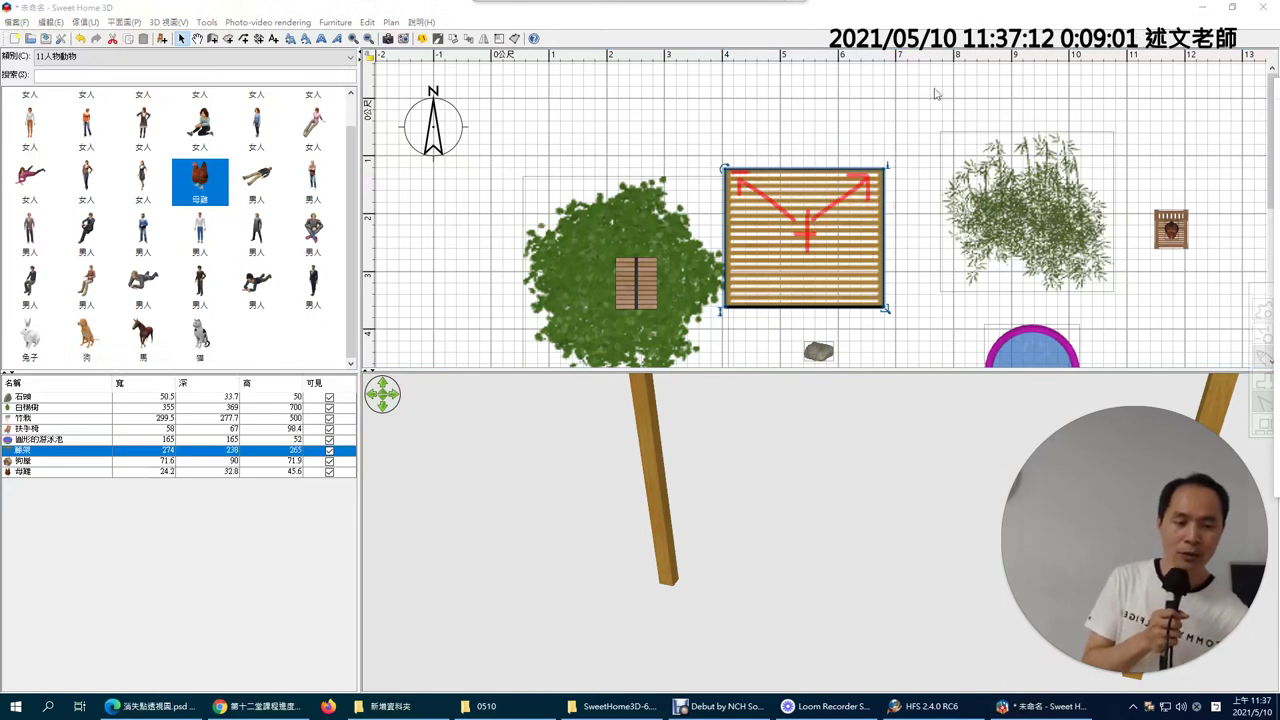
mouse_move(937, 82)
mouse_down()
mouse_move(908, 162)
mouse_move(918, 148)
mouse_up()
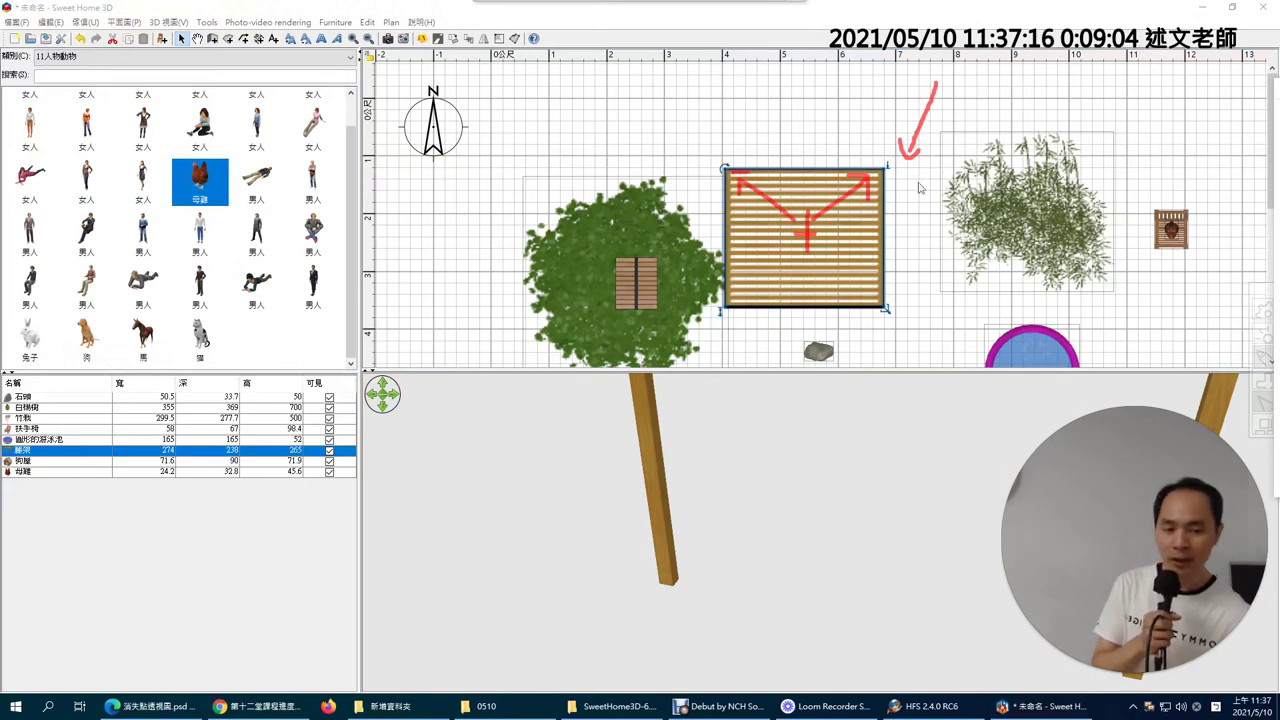
mouse_move(886, 190)
mouse_down()
mouse_move(888, 152)
mouse_move(893, 185)
mouse_up()
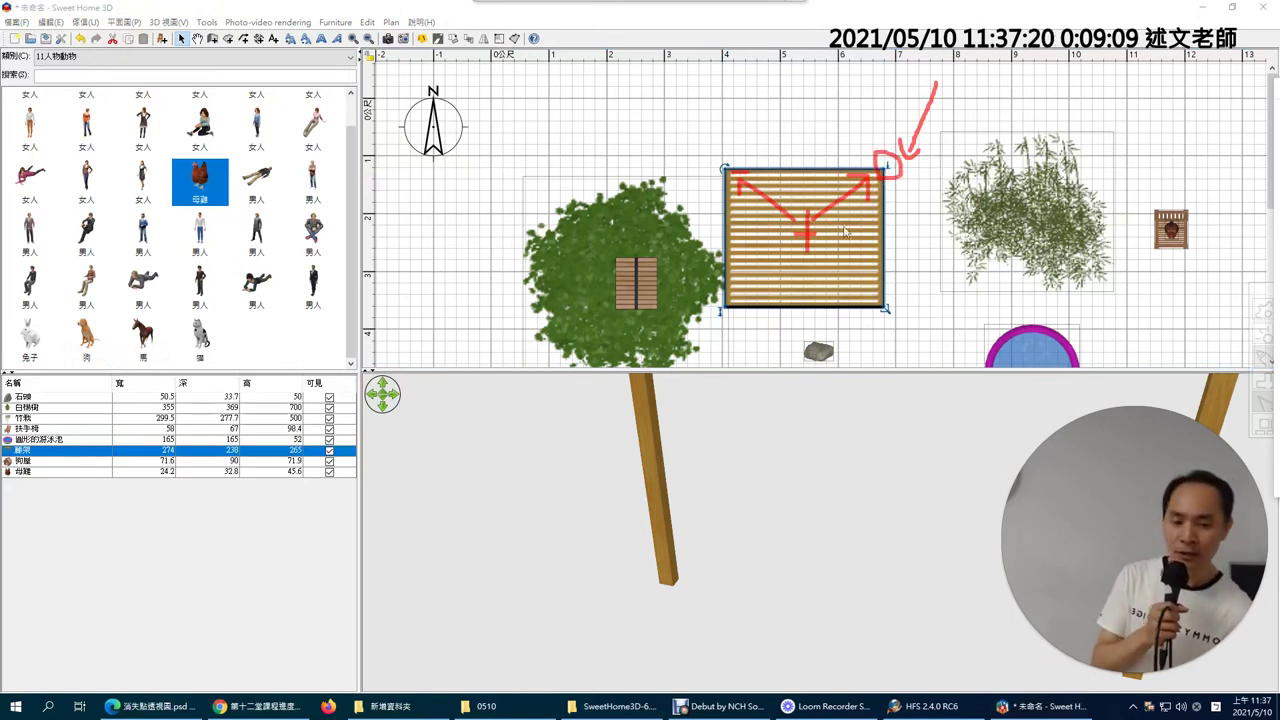
mouse_move(810, 248)
mouse_down()
mouse_move(862, 303)
mouse_move(754, 304)
mouse_move(746, 293)
mouse_move(717, 333)
mouse_move(713, 296)
mouse_move(763, 308)
mouse_move(695, 355)
mouse_up()
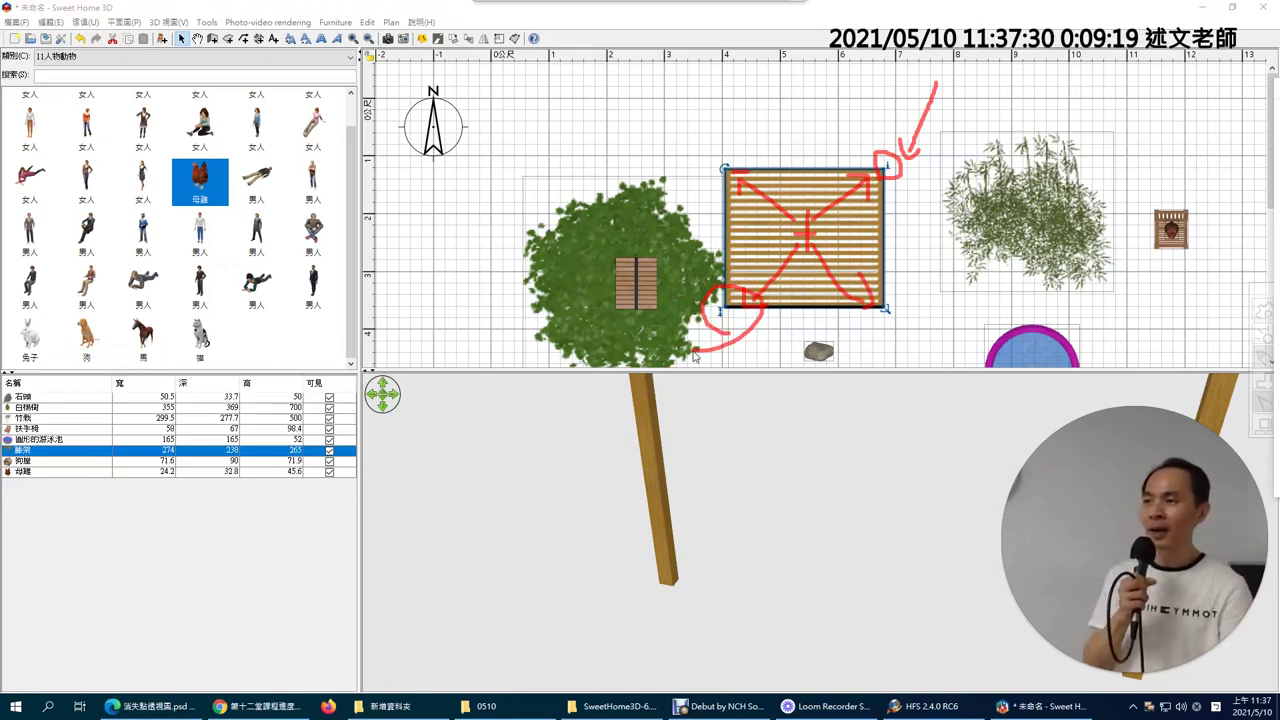
key(Escape)
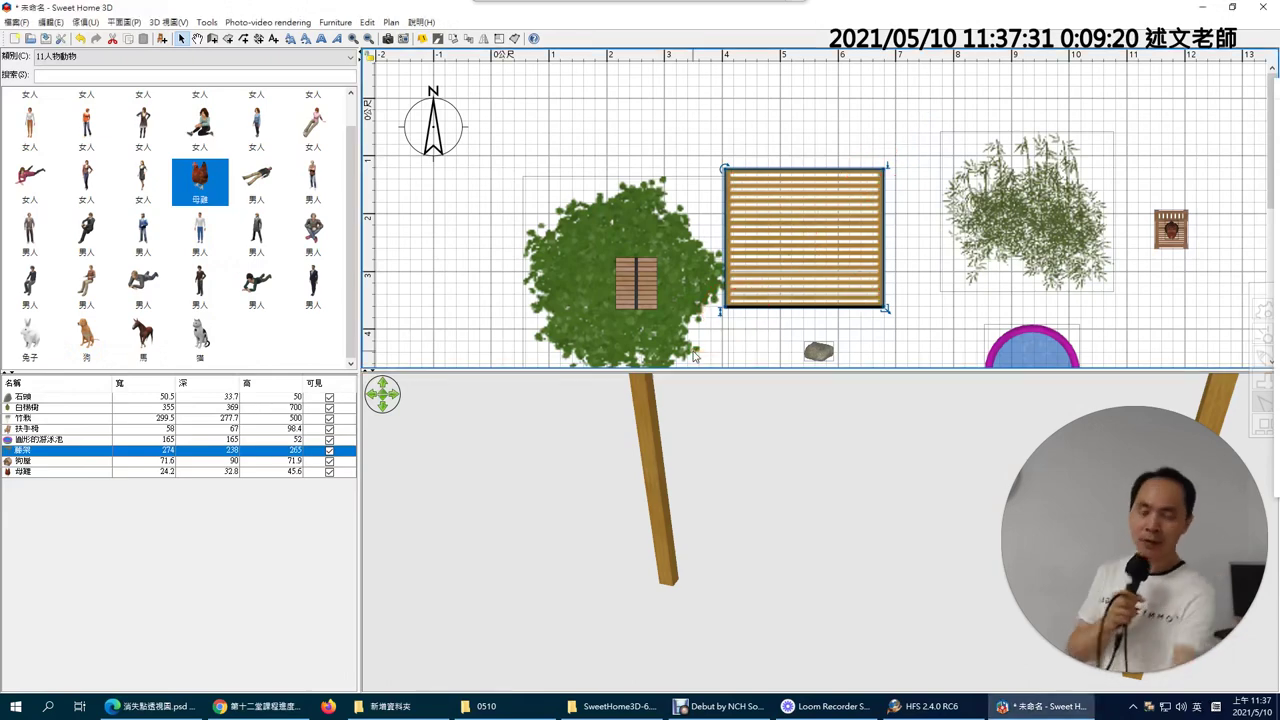